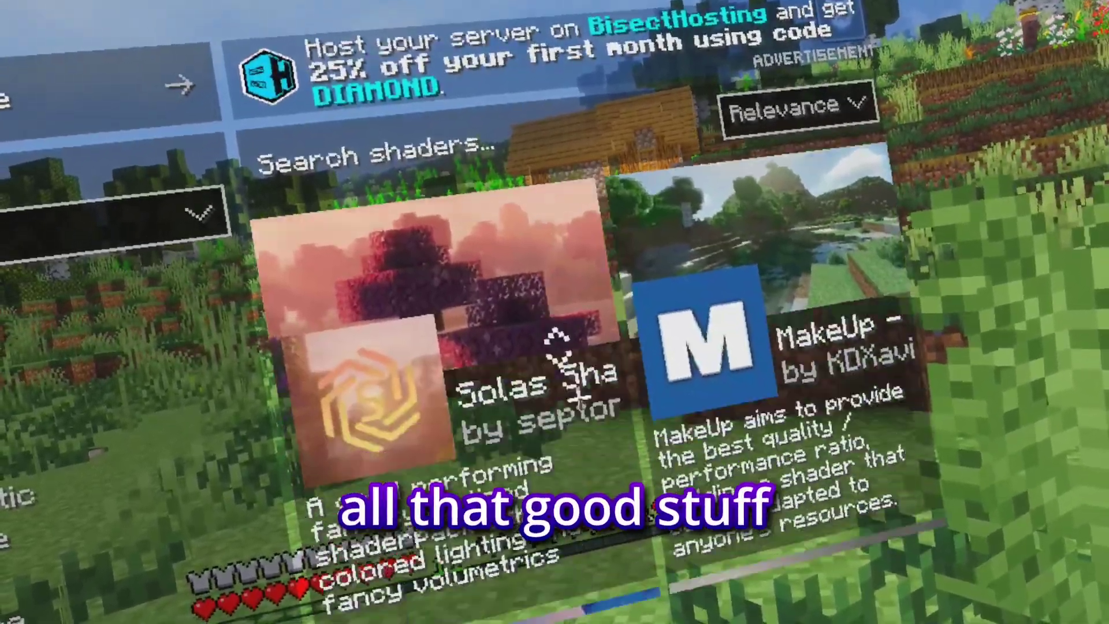
Scroll down through the shader list.
scroll(581, 395, "down", 5)
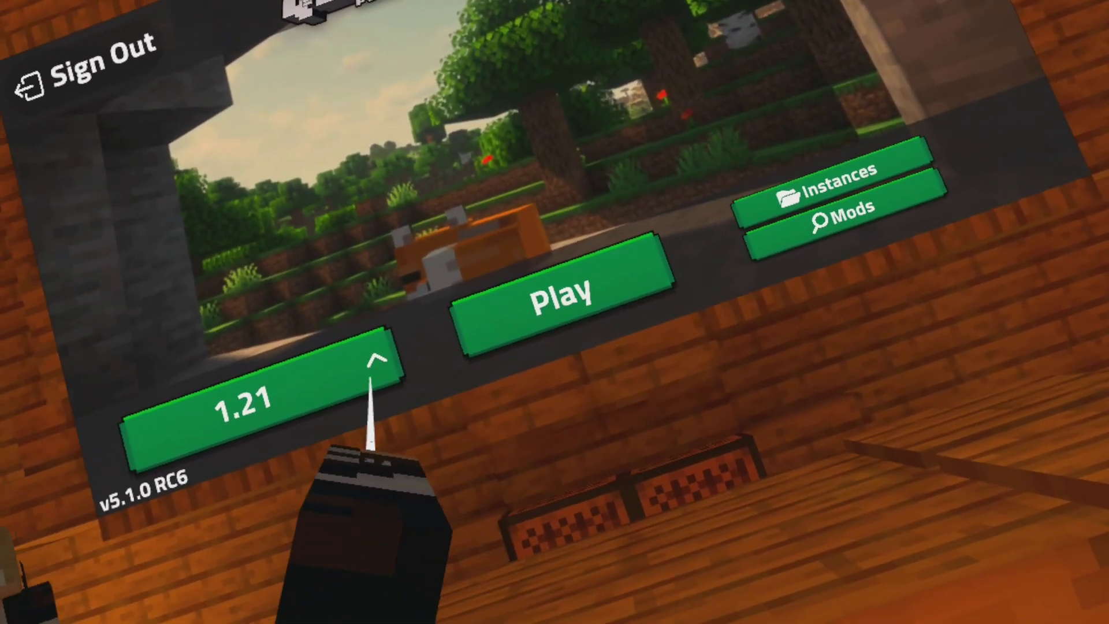
left_click(407, 368)
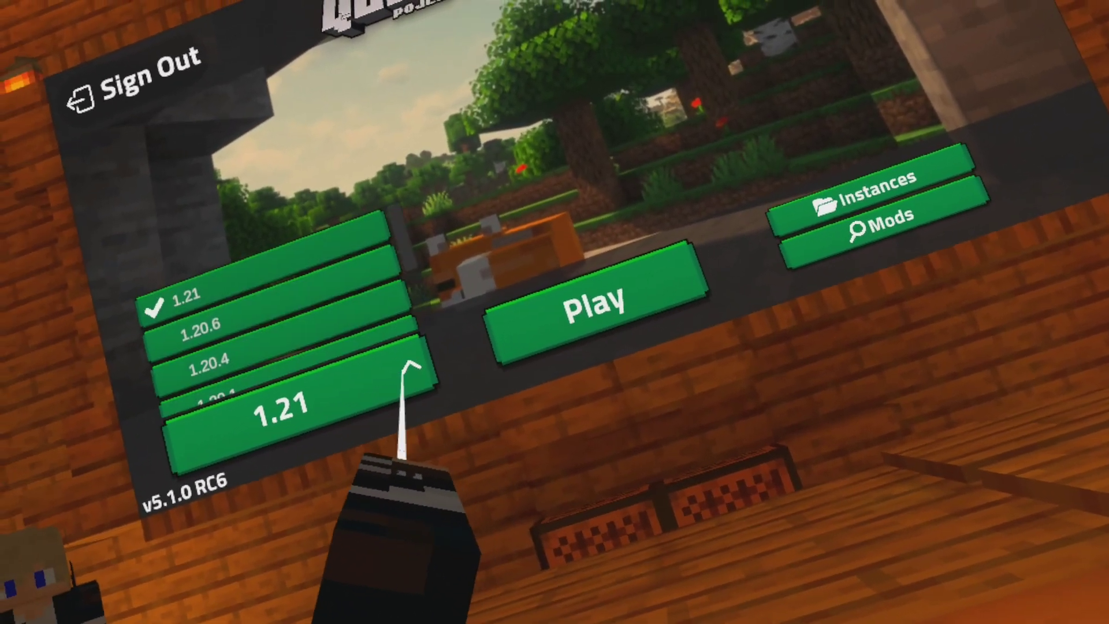
scroll(278, 277, "down", 1)
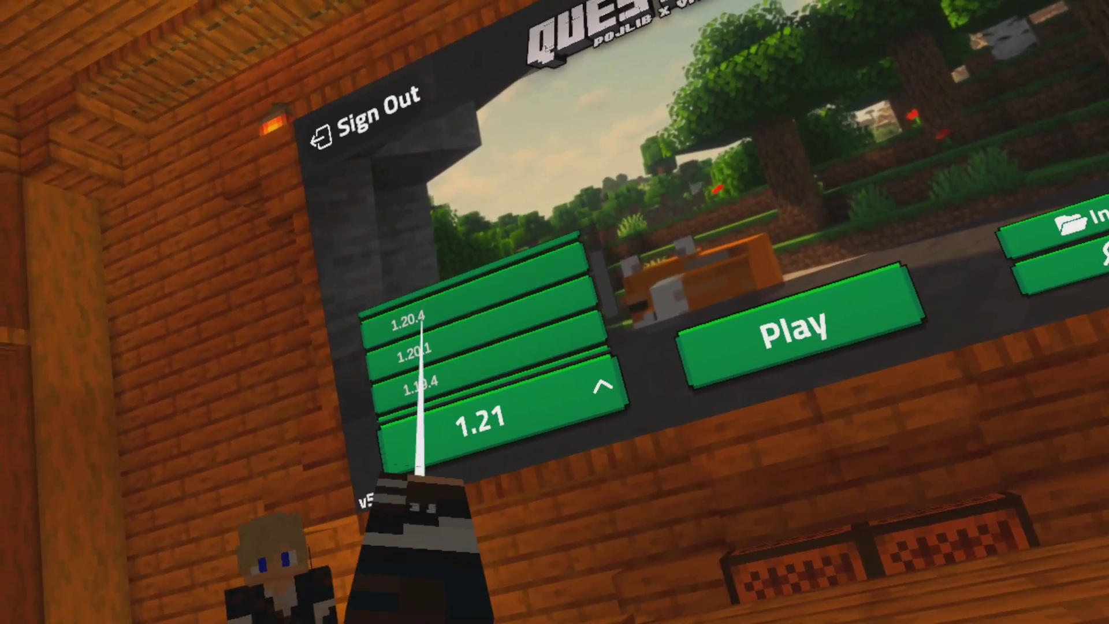
scroll(422, 318, "up", 2)
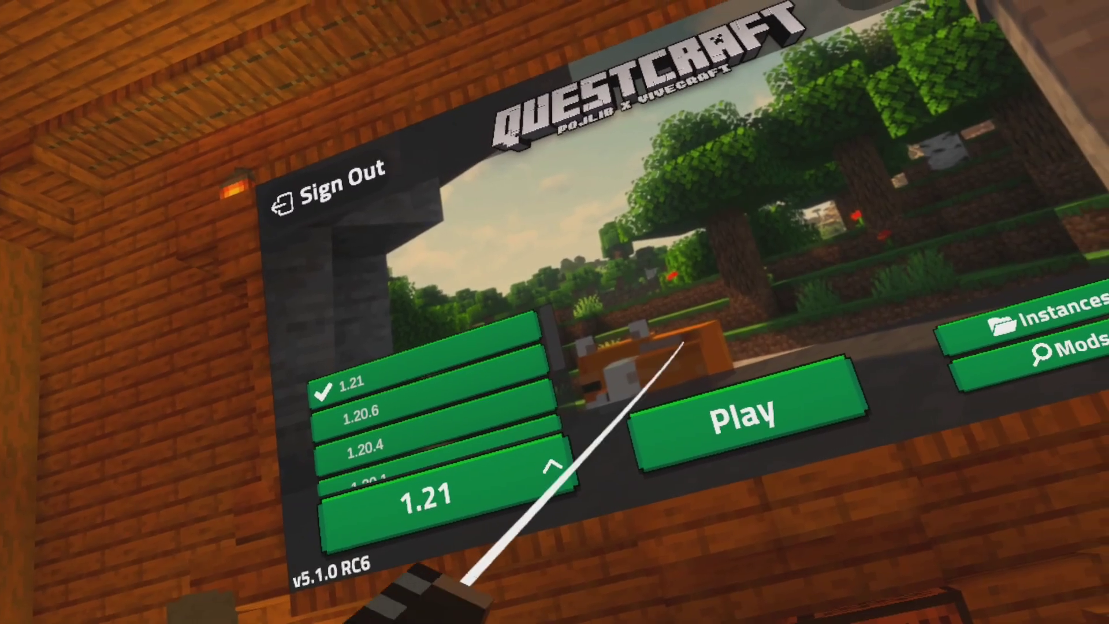
left_click(354, 399)
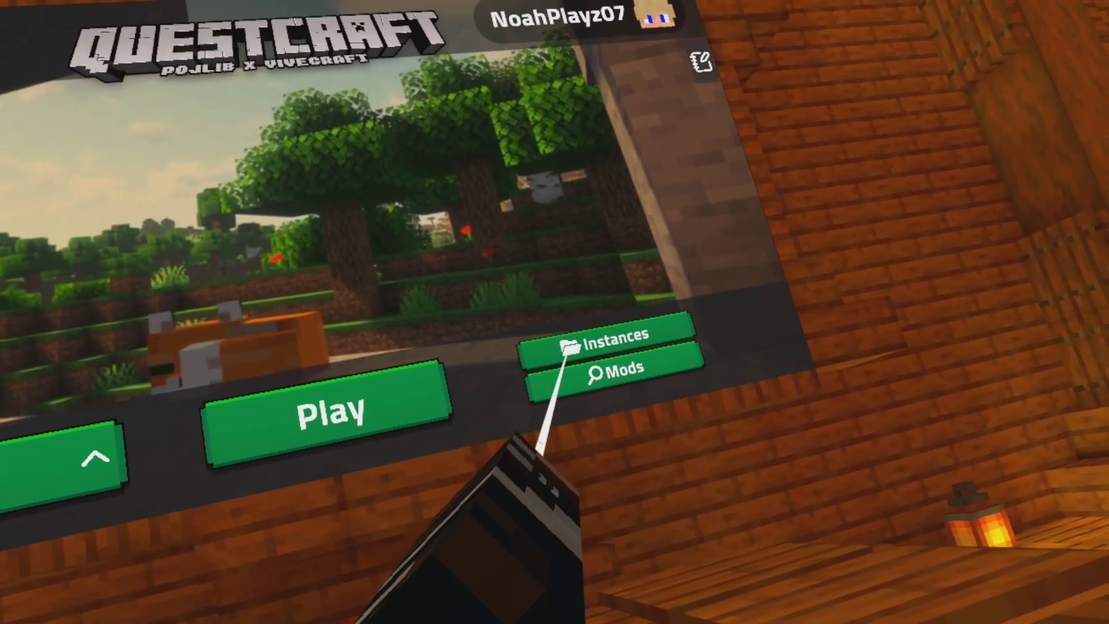
left_click(575, 353)
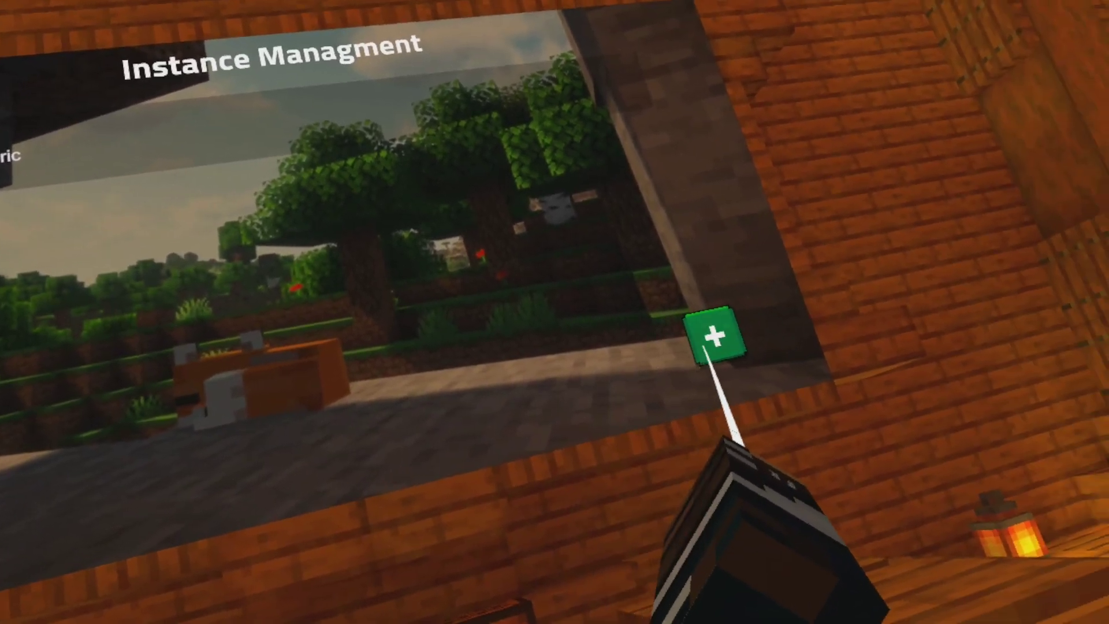
Create a 1.21 instance named 'YouTube' with Default Mods, then back out to the main screen.
left_click(711, 340)
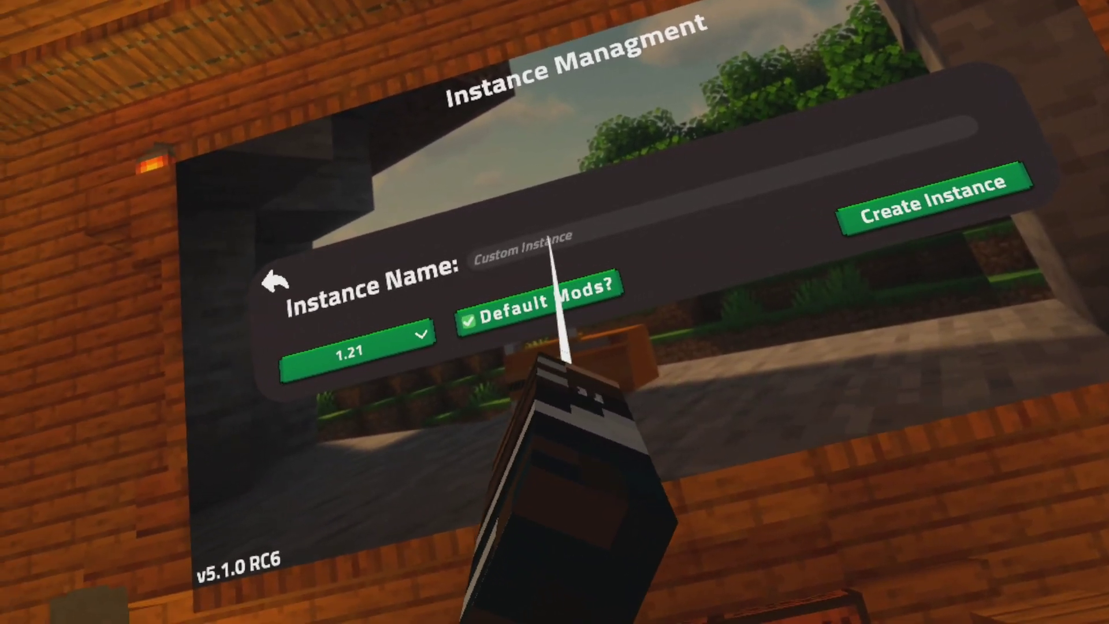
left_click(562, 220)
type("YouTube")
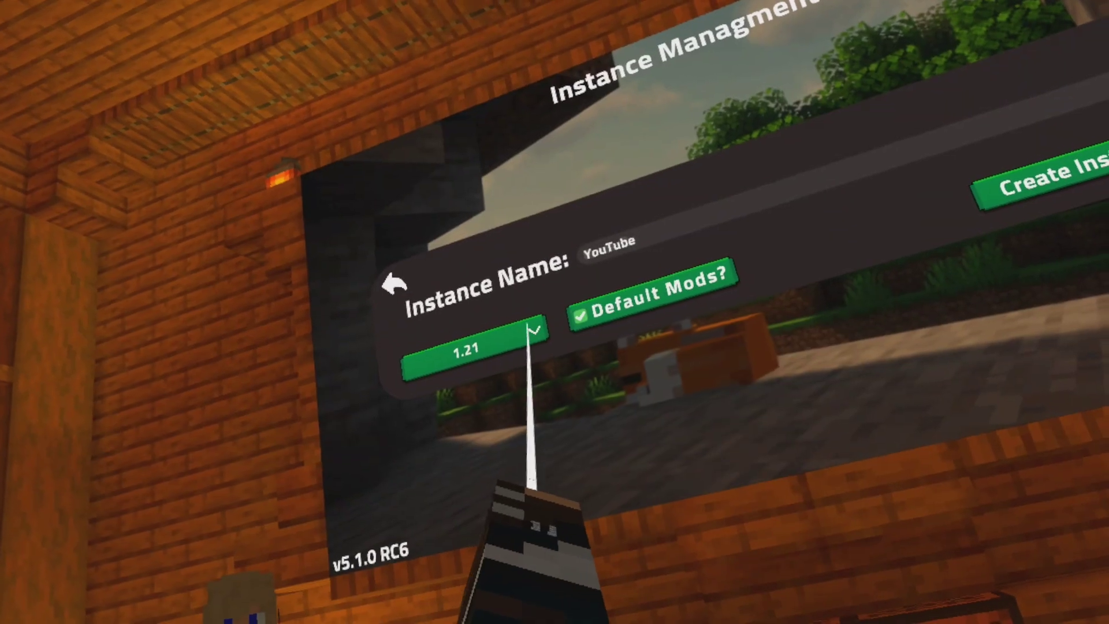
left_click(543, 345)
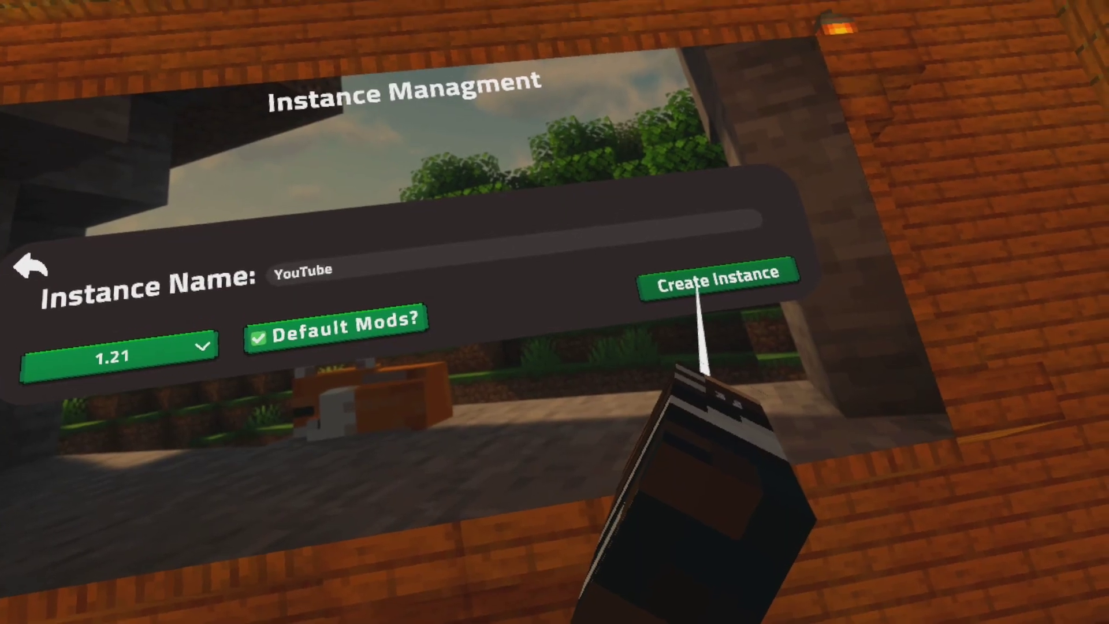
left_click(667, 280)
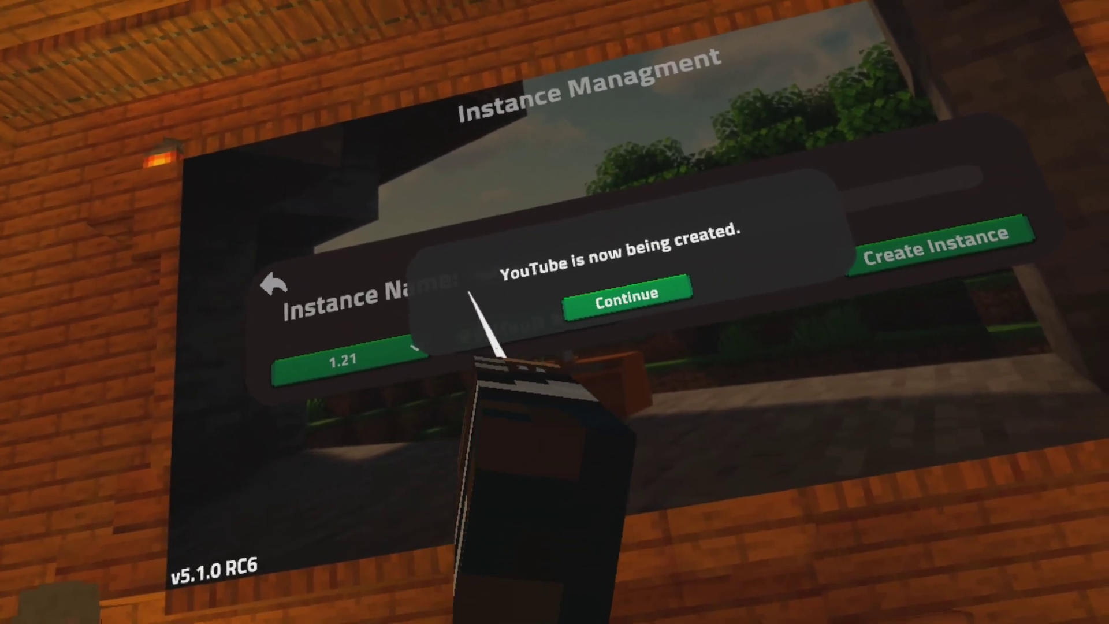
left_click(583, 325)
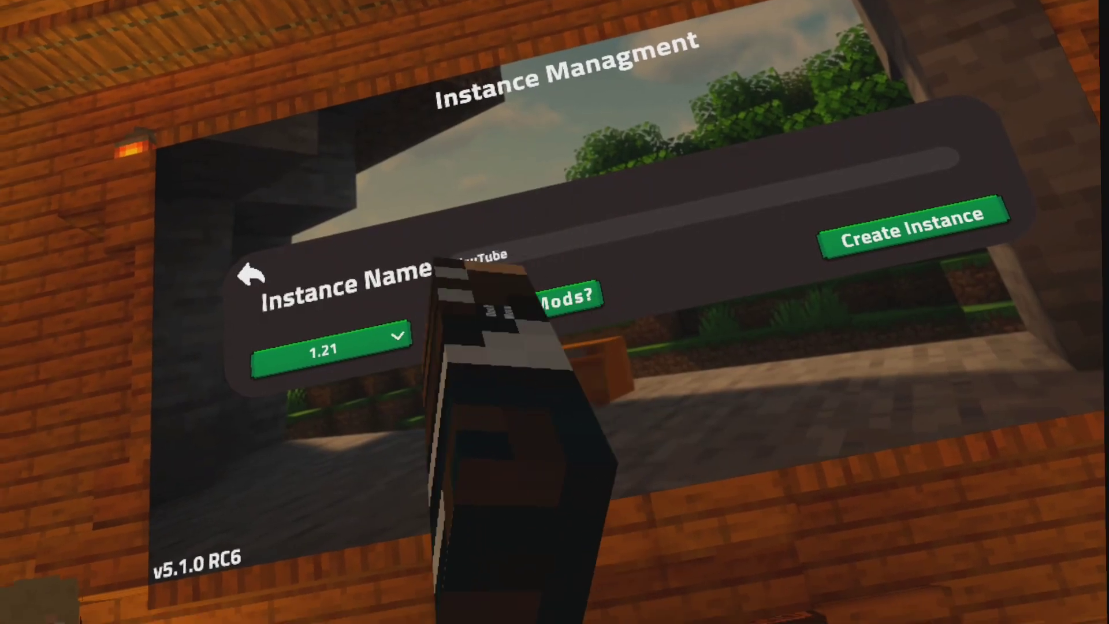
left_click(364, 238)
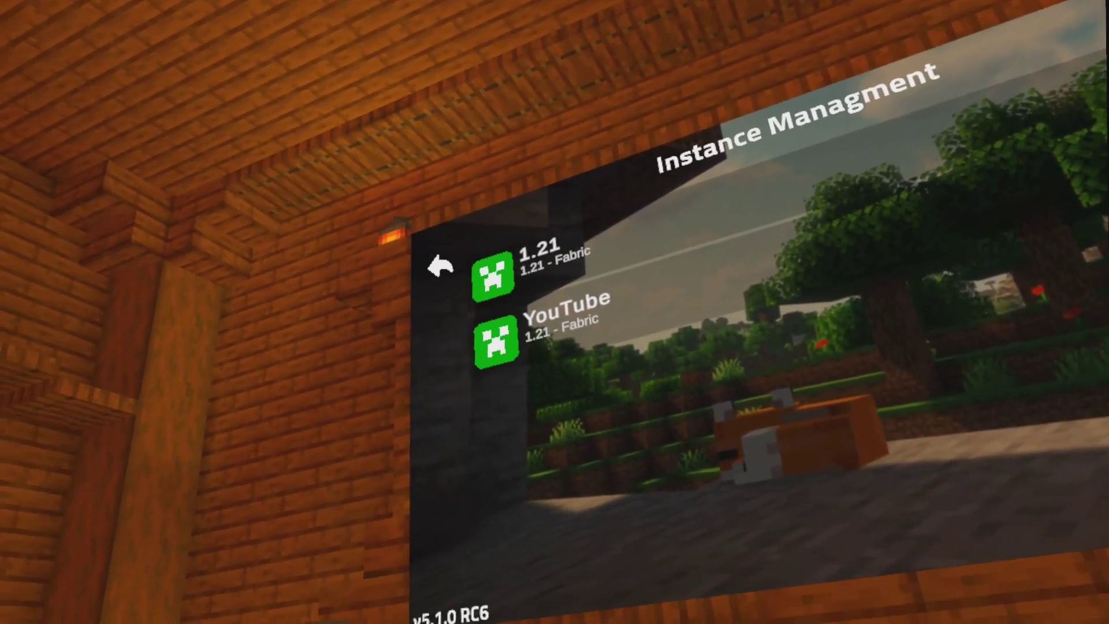
left_click(440, 266)
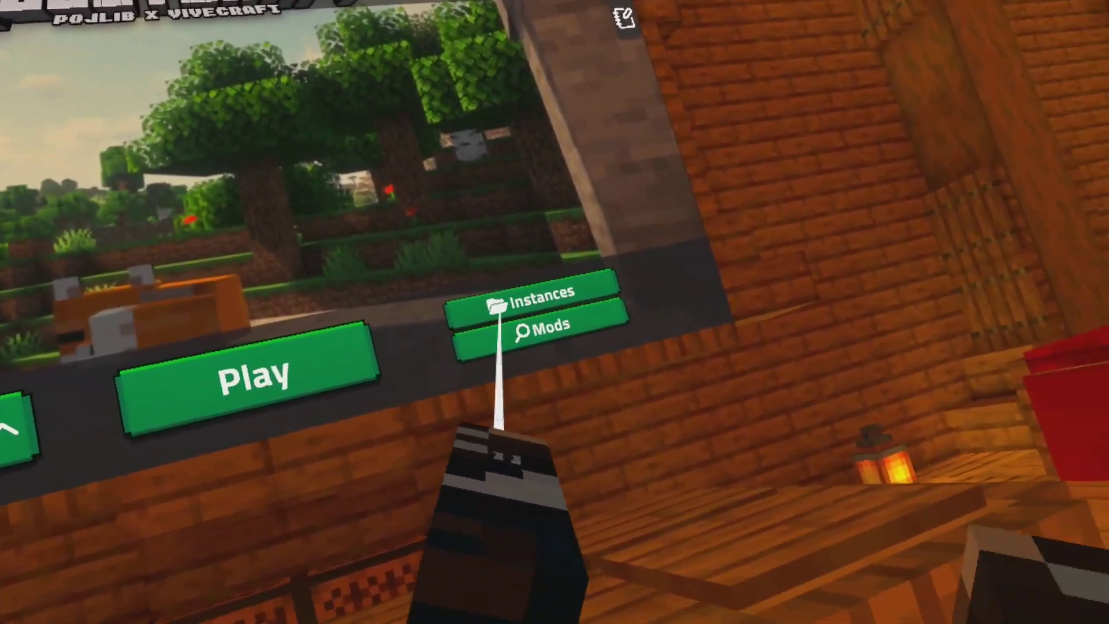
Check the YouTube instance's installed mods in Instances, then return to the main screen.
left_click(604, 343)
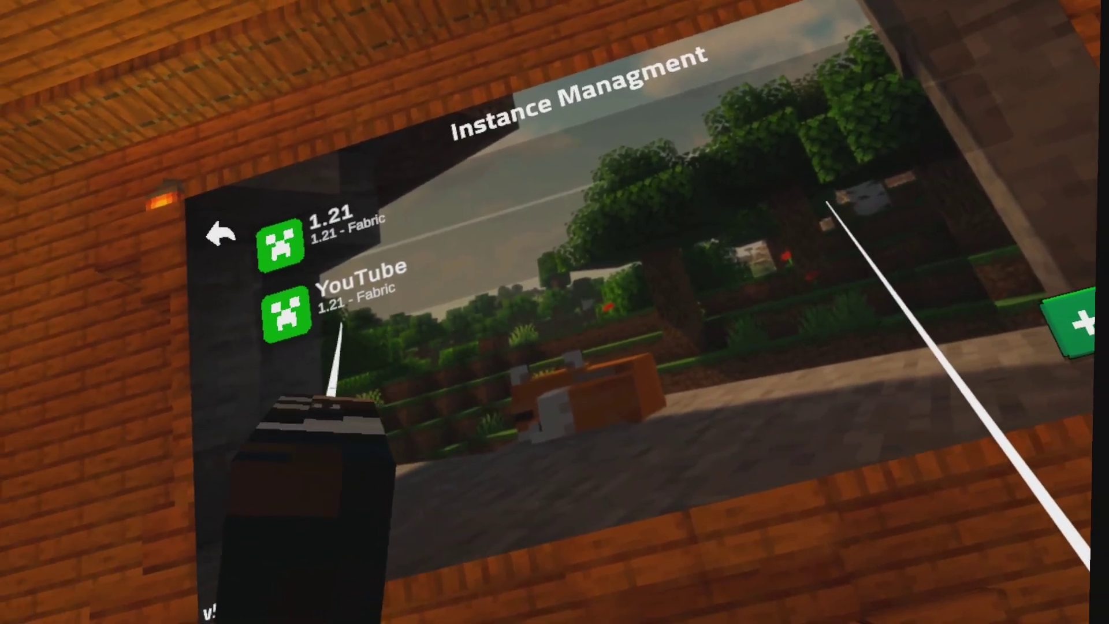
left_click(343, 321)
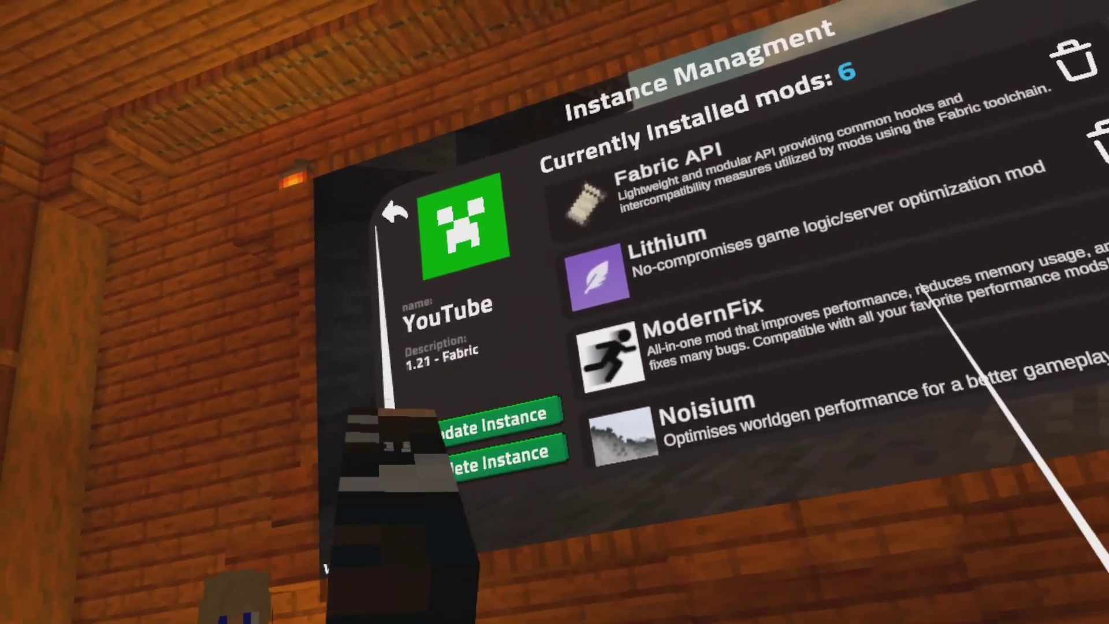
left_click(376, 203)
left_click(372, 223)
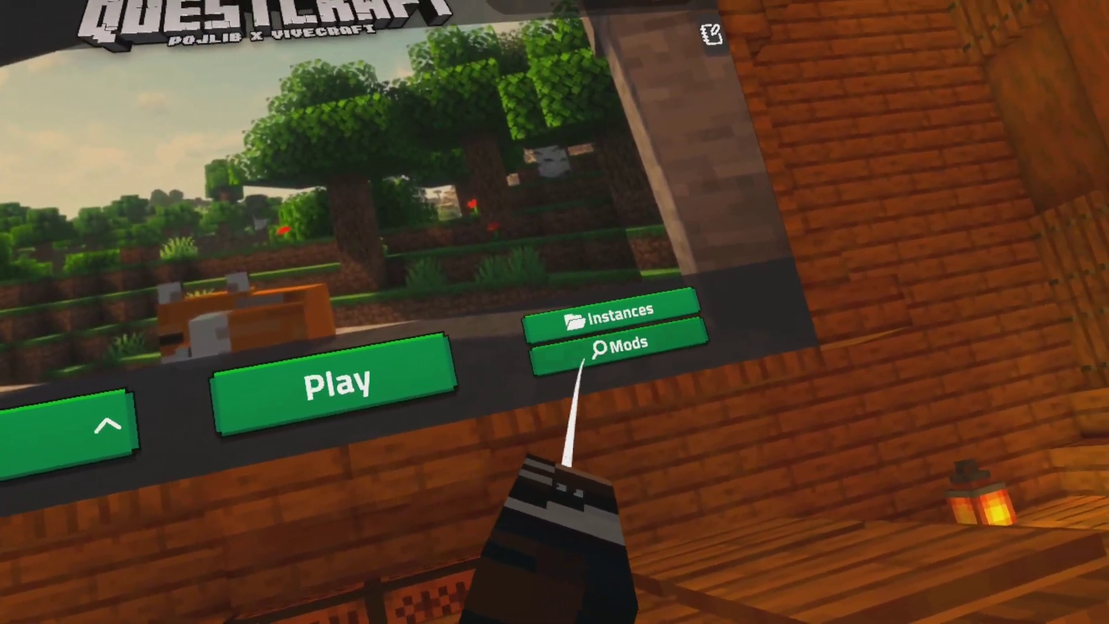
Select the YouTube instance from the version dropdown and open its mod browser.
left_click(595, 350)
left_click(148, 248)
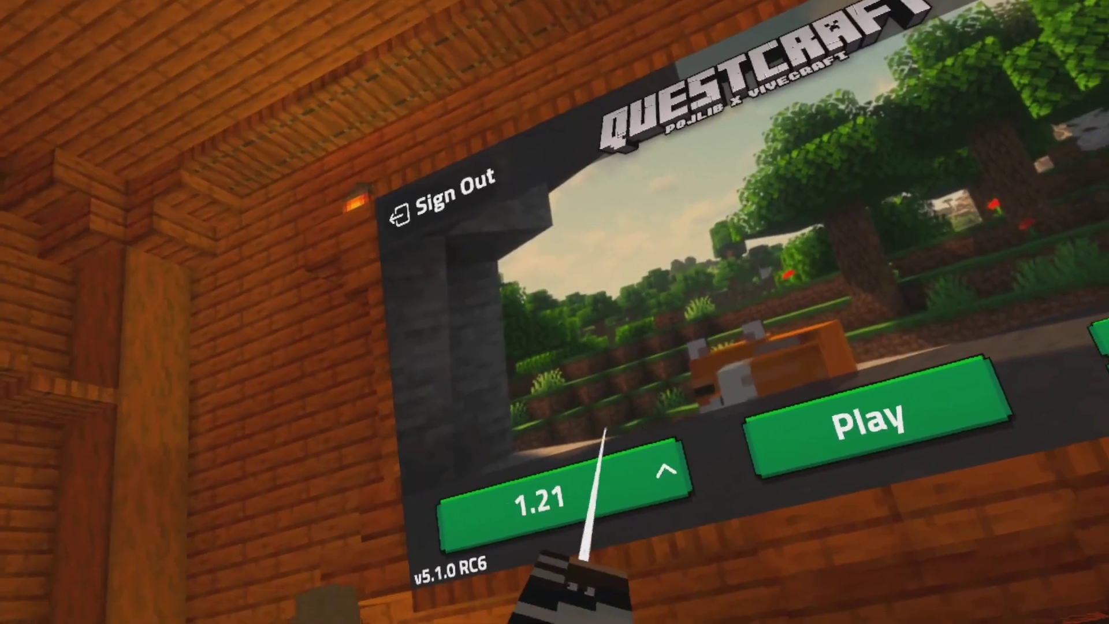
left_click(589, 393)
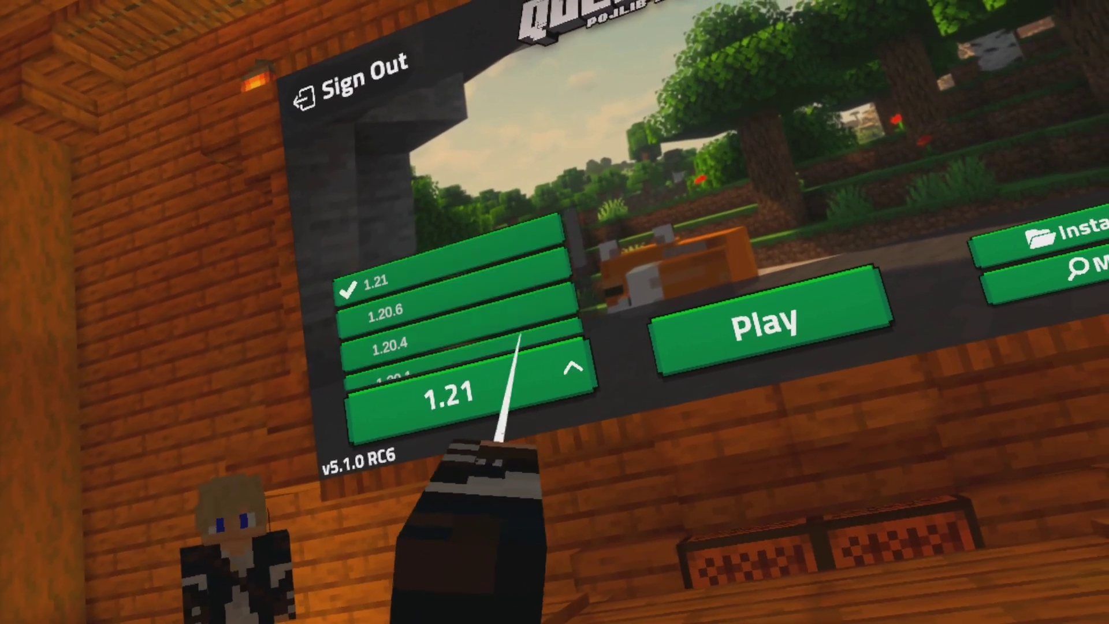
scroll(480, 312, "down", 3)
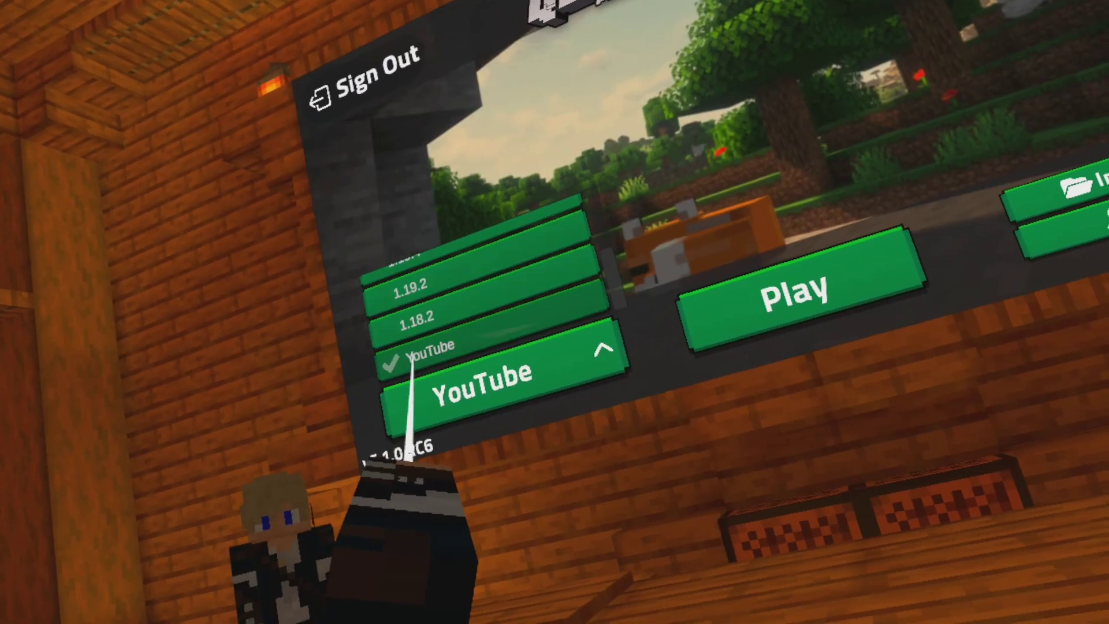
left_click(420, 351)
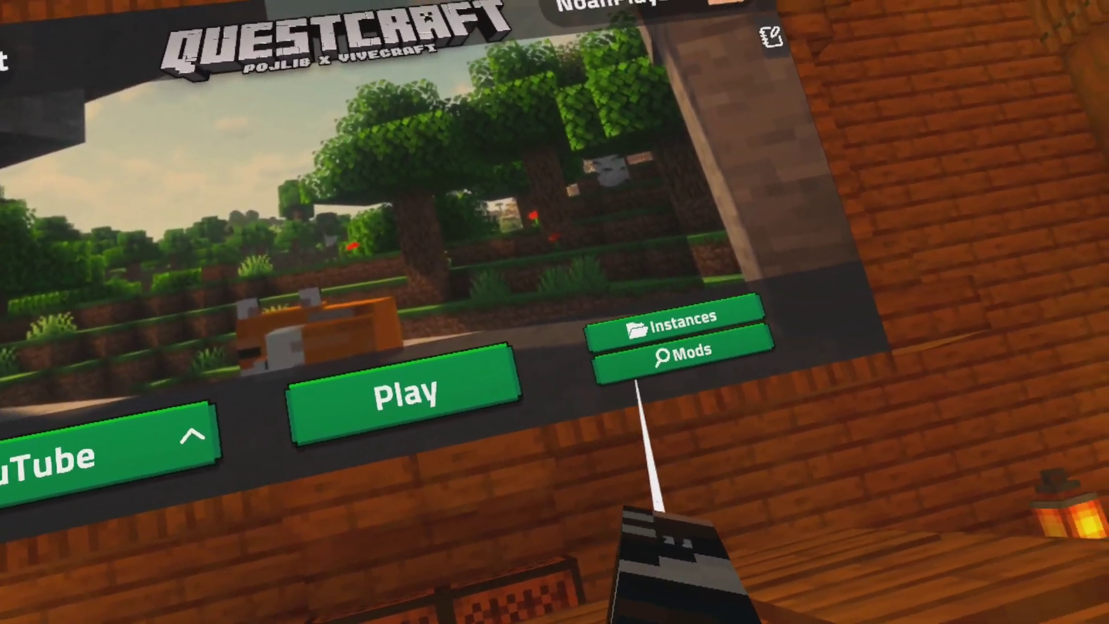
left_click(680, 356)
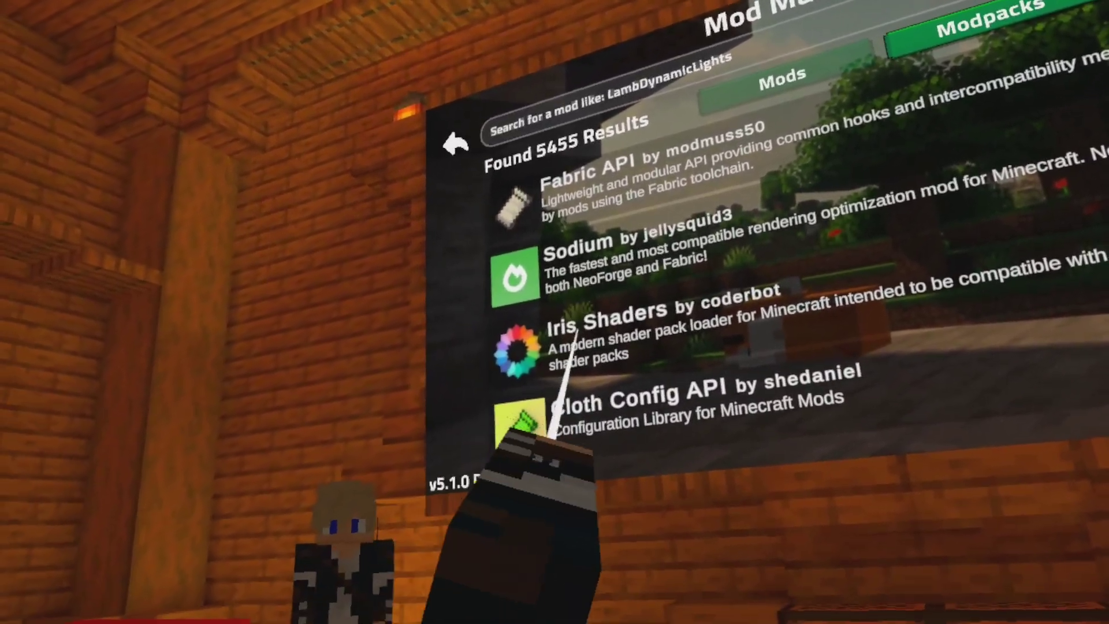
Install Iris Shaders into the YouTube instance.
left_click(576, 330)
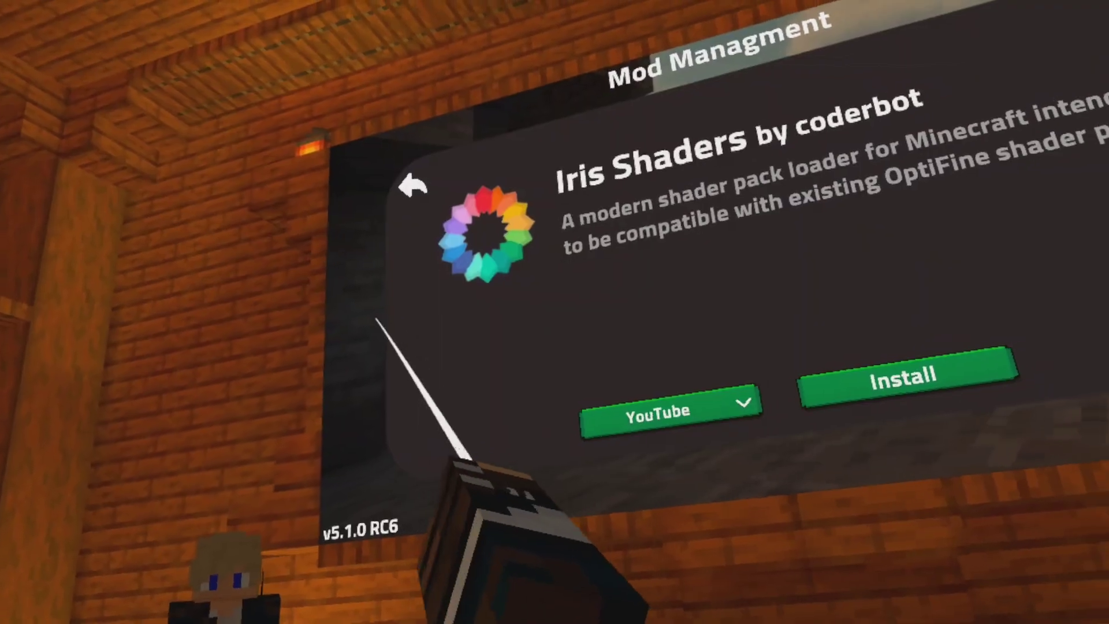
left_click(723, 377)
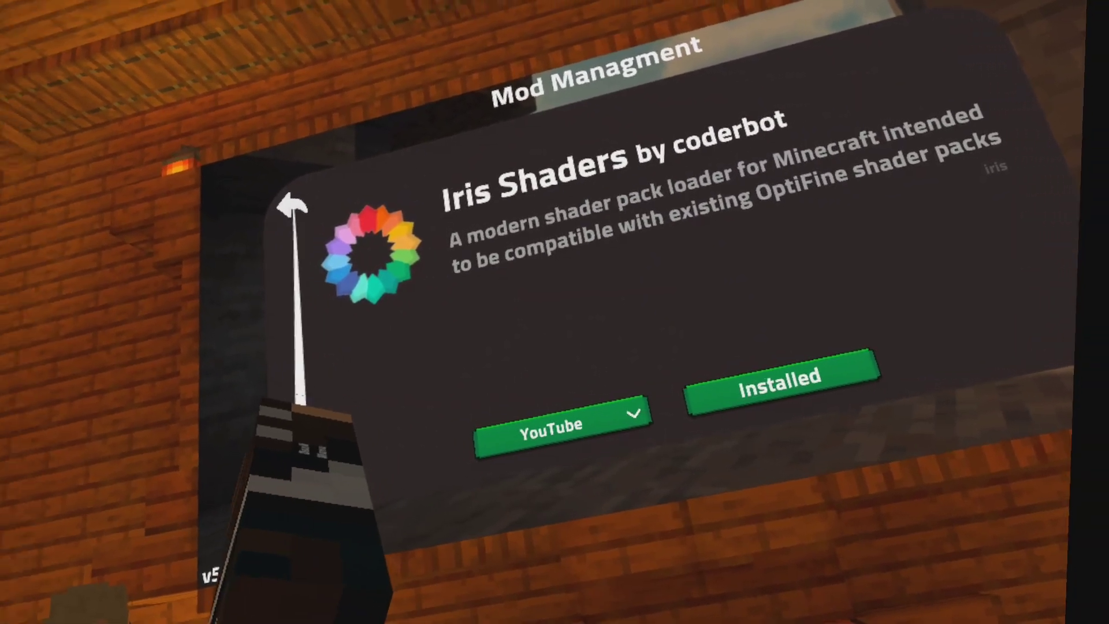
left_click(357, 246)
Install Mod Menu from further down the mod list.
scroll(498, 408, "down", 3)
left_click(475, 402)
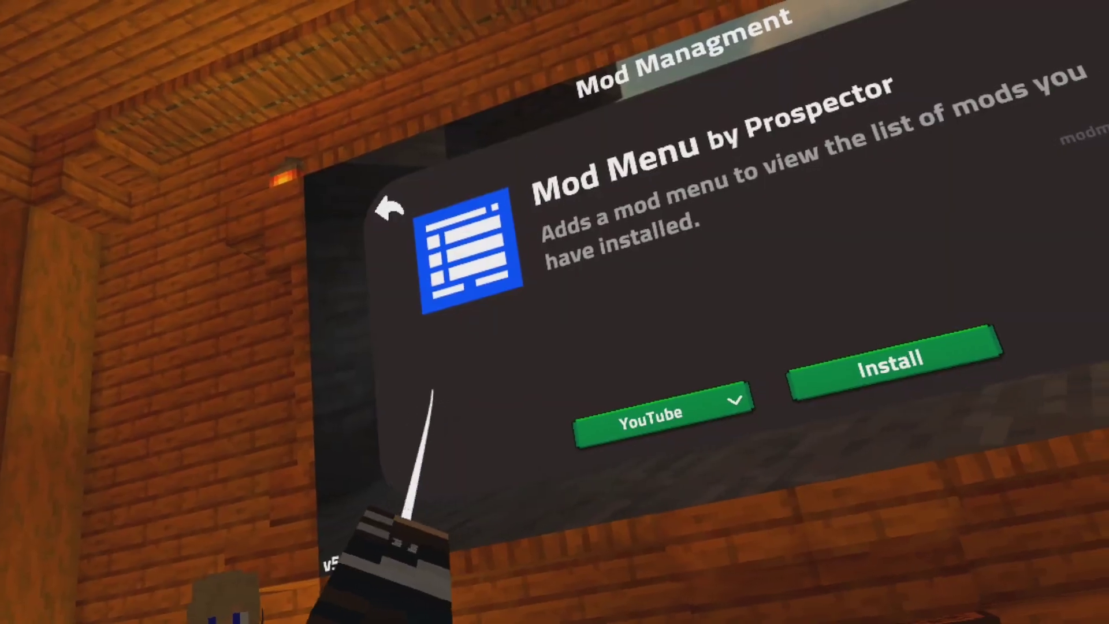
left_click(684, 368)
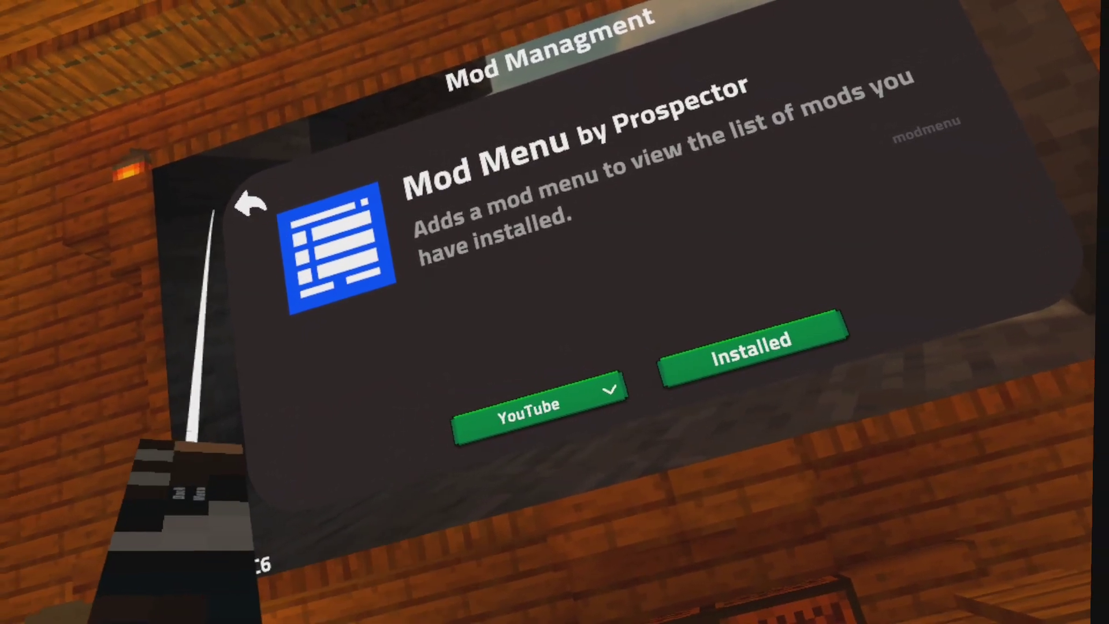
left_click(212, 193)
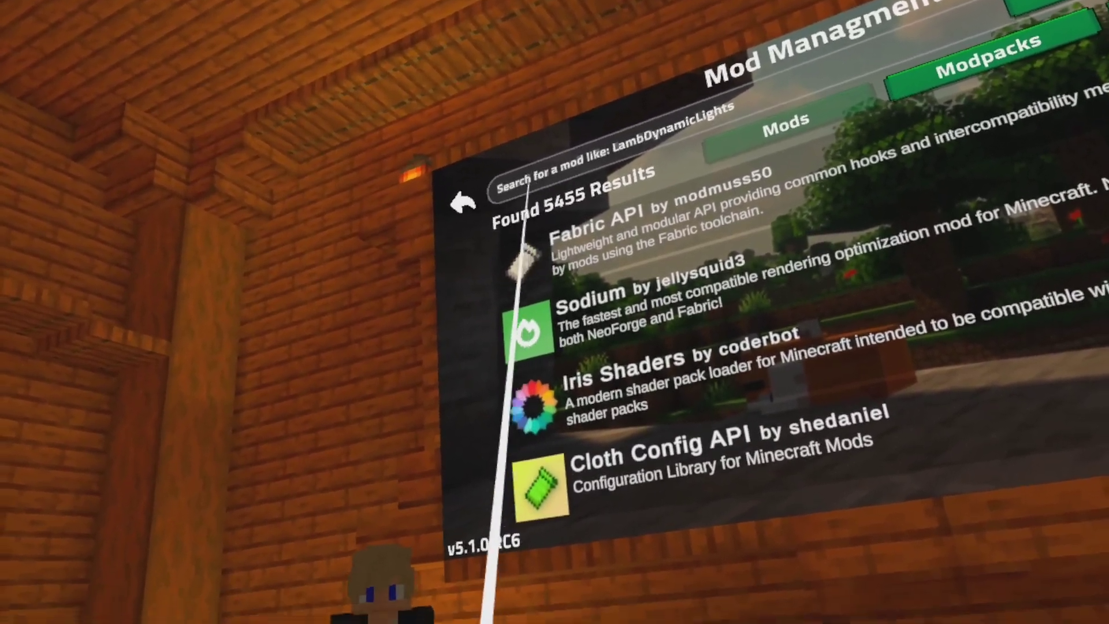
Search for Resourcify and install it into the YouTube instance.
left_click(527, 184)
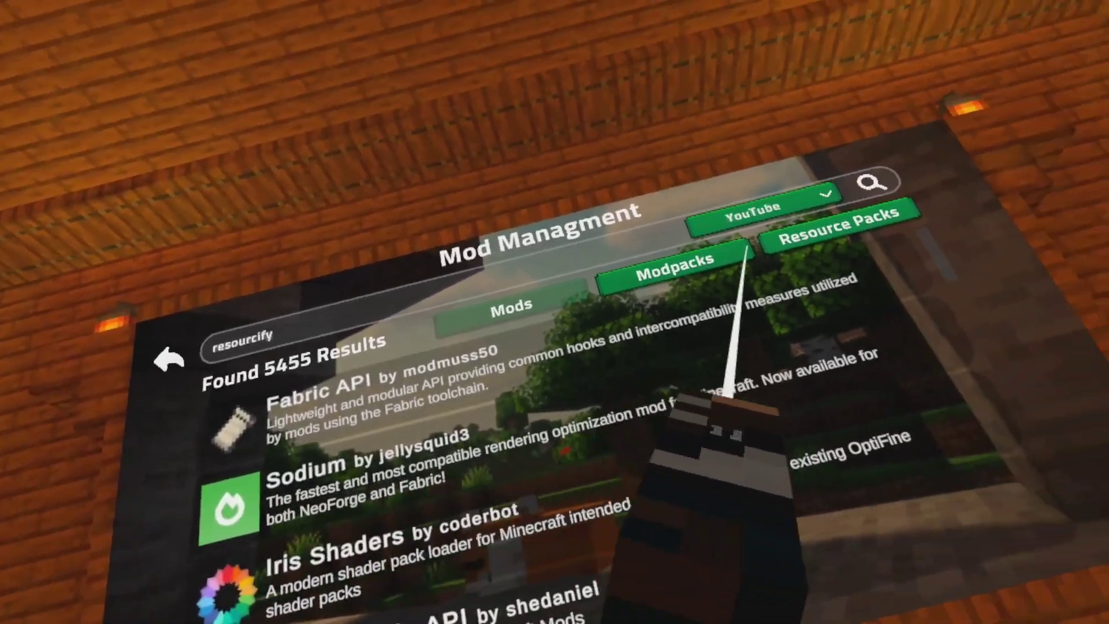
left_click(872, 182)
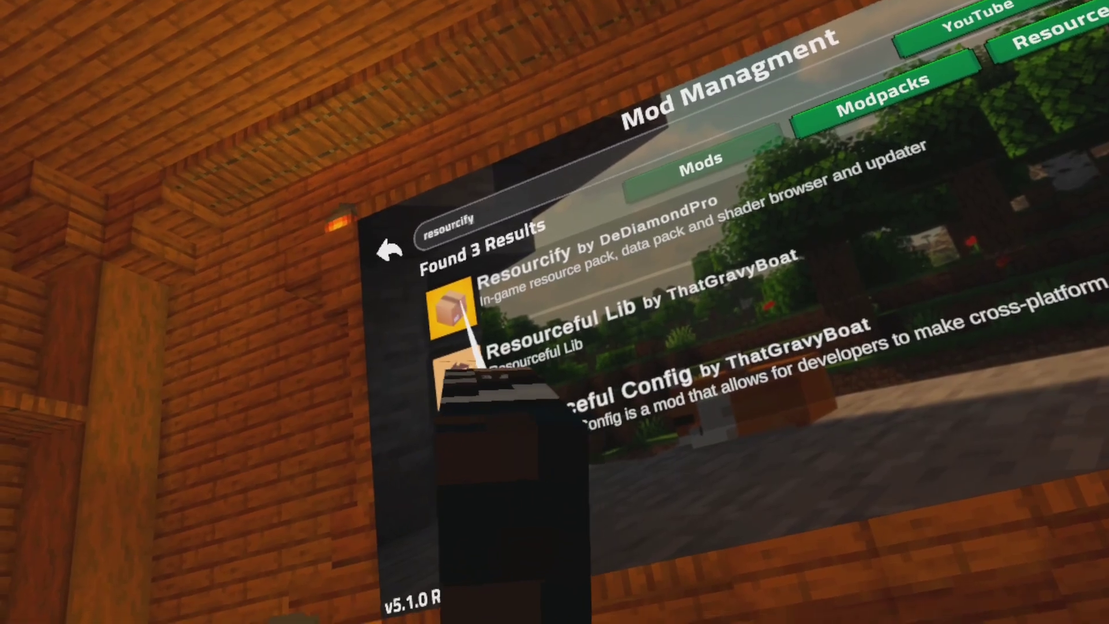
left_click(492, 294)
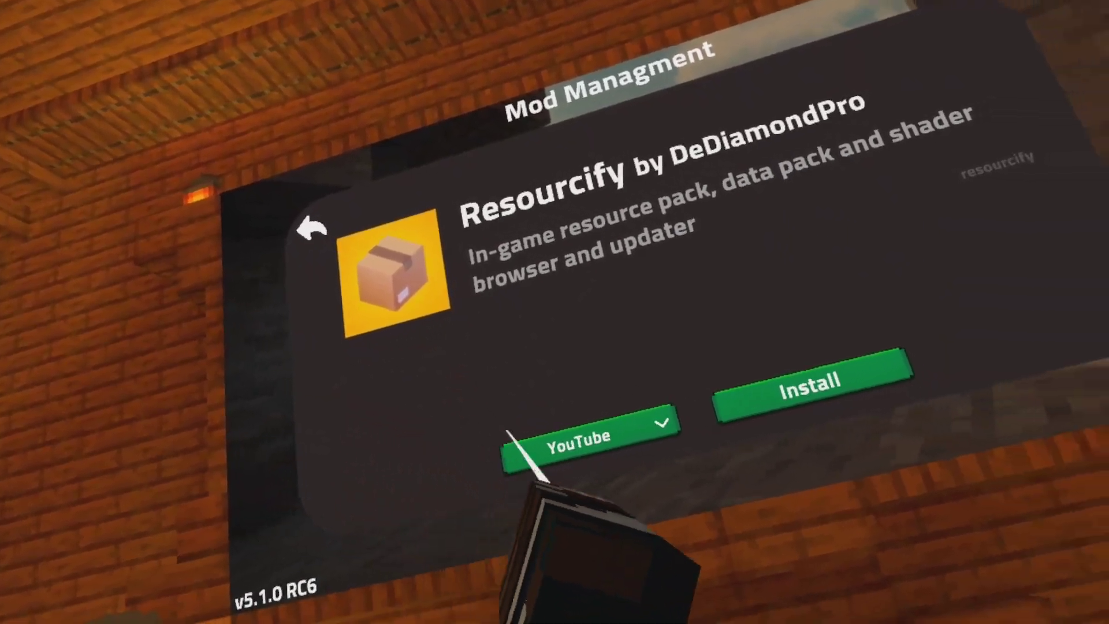
left_click(626, 393)
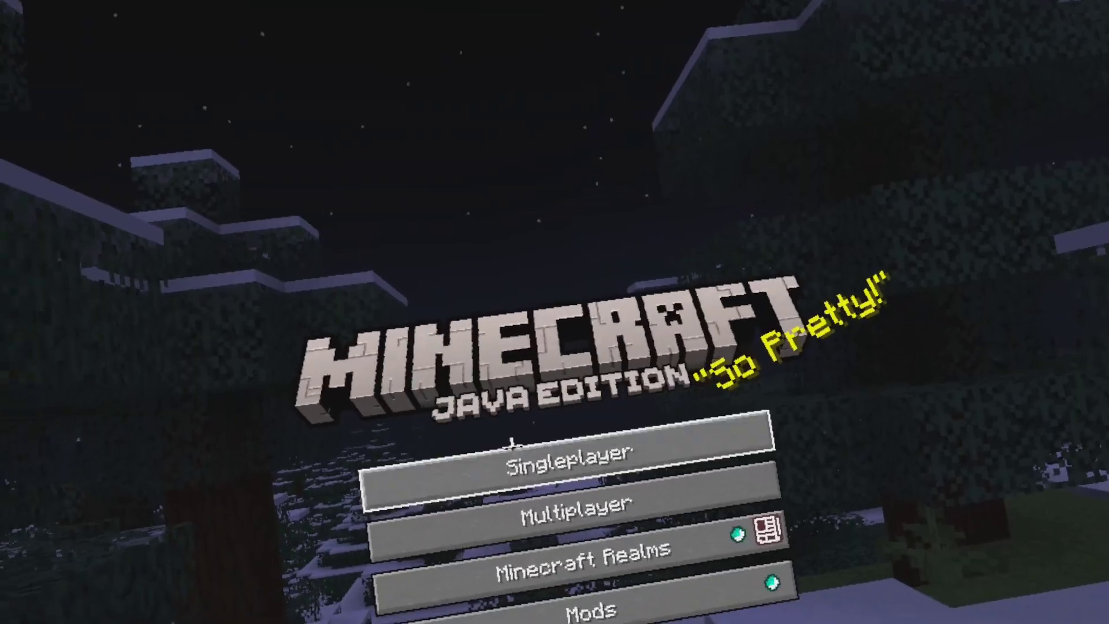
Go to Options > Resource Packs and browse the resource packs available online.
left_click(641, 597)
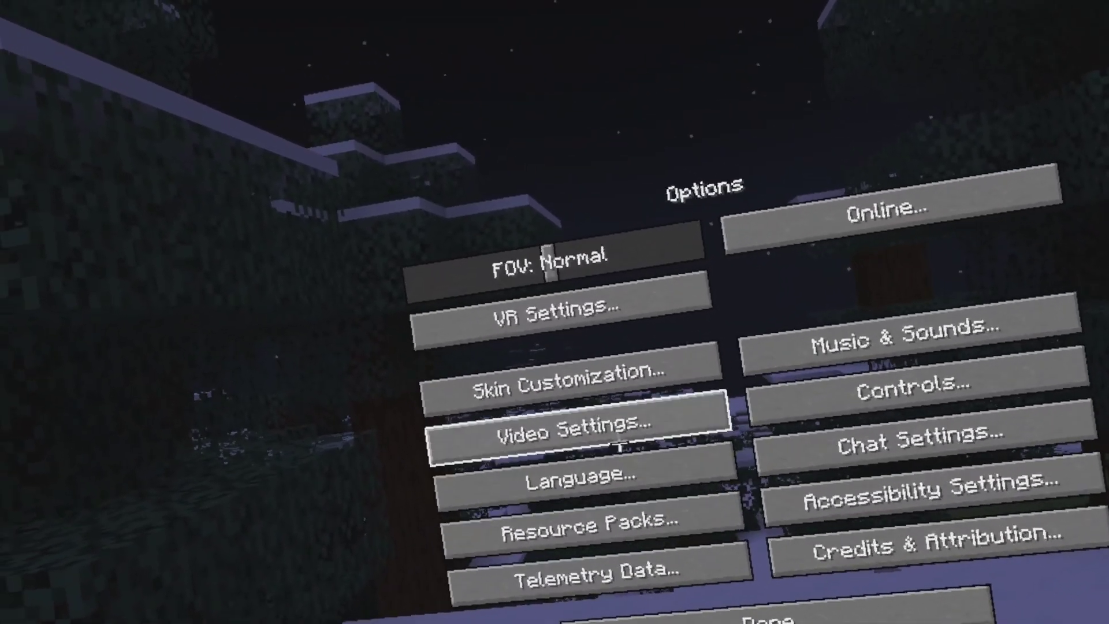
left_click(694, 601)
left_click(582, 567)
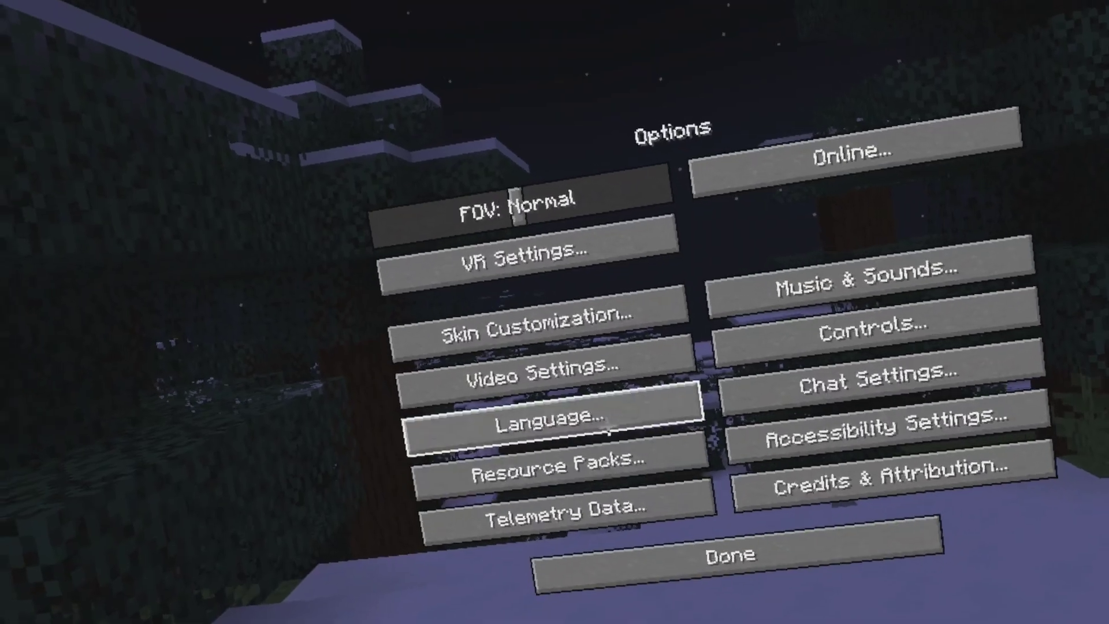
left_click(543, 467)
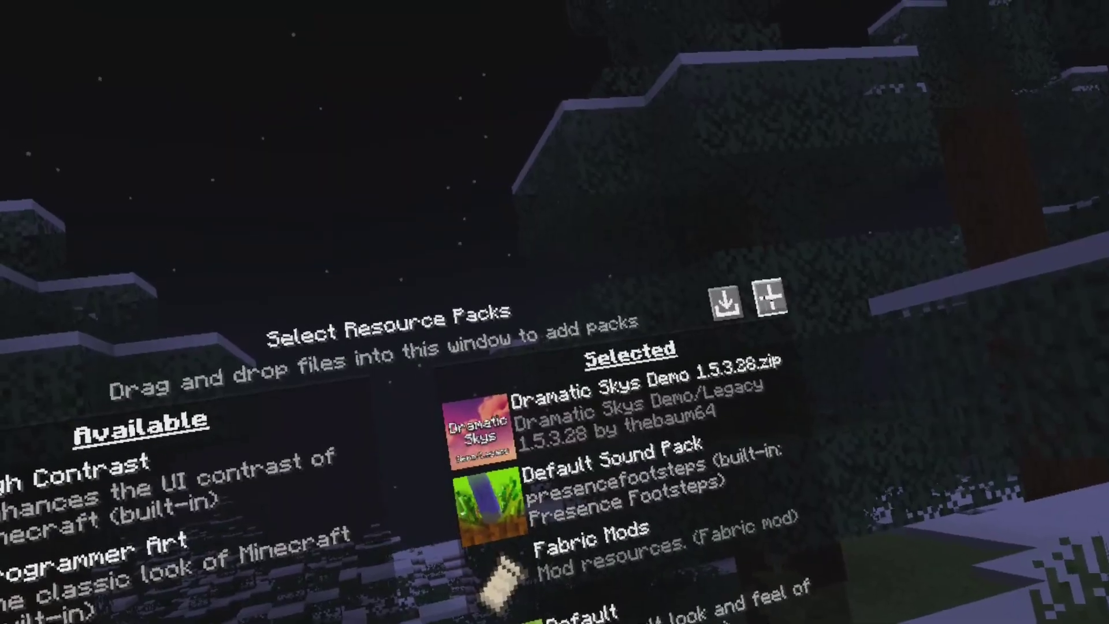
left_click(769, 304)
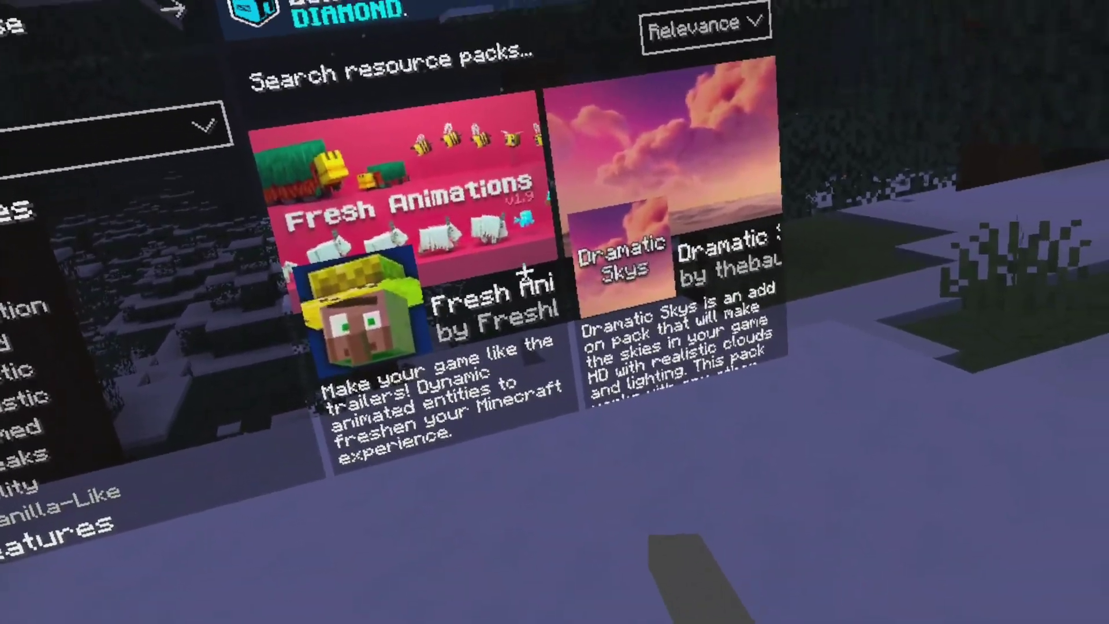
scroll(600, 316, "down", 10)
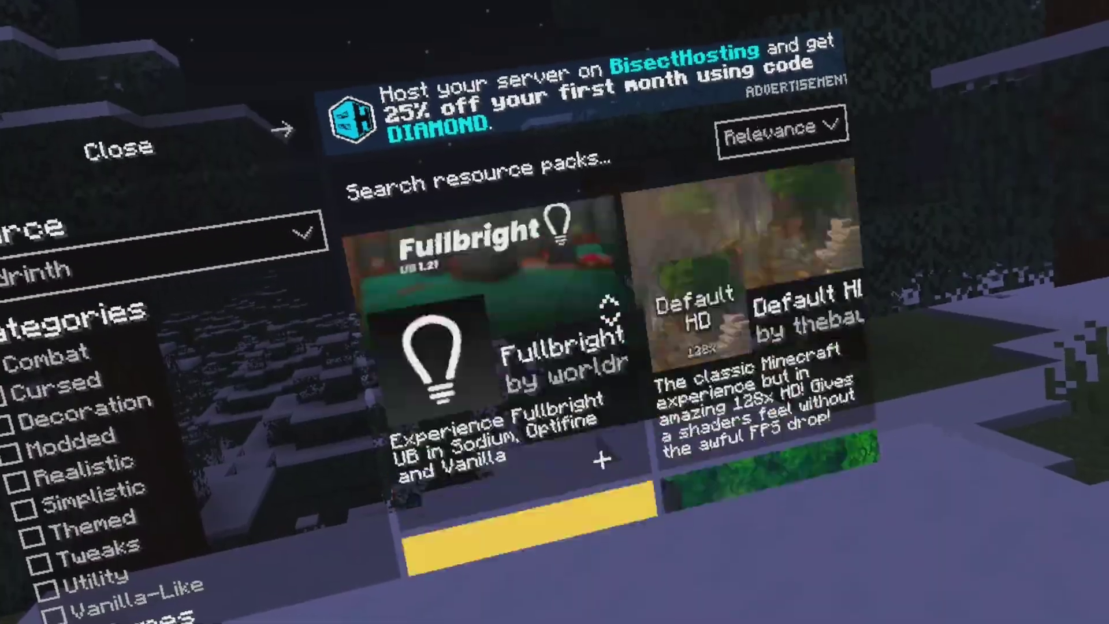
scroll(624, 376, "up", 10)
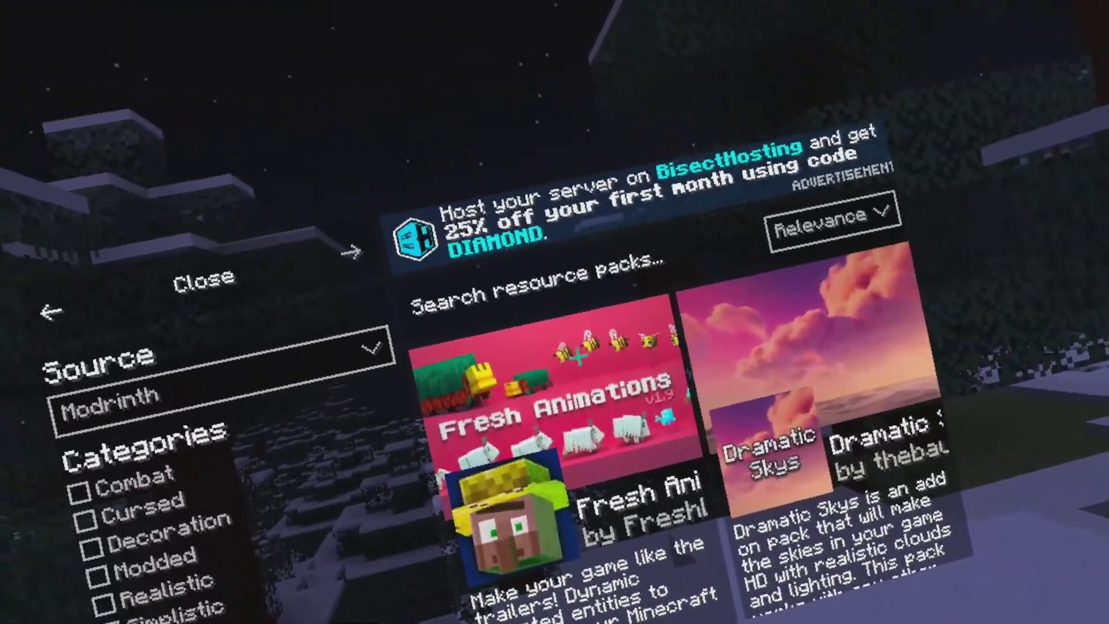
Install Fresh Animations 1.9.2 and move it into the selected resource packs.
left_click(578, 358)
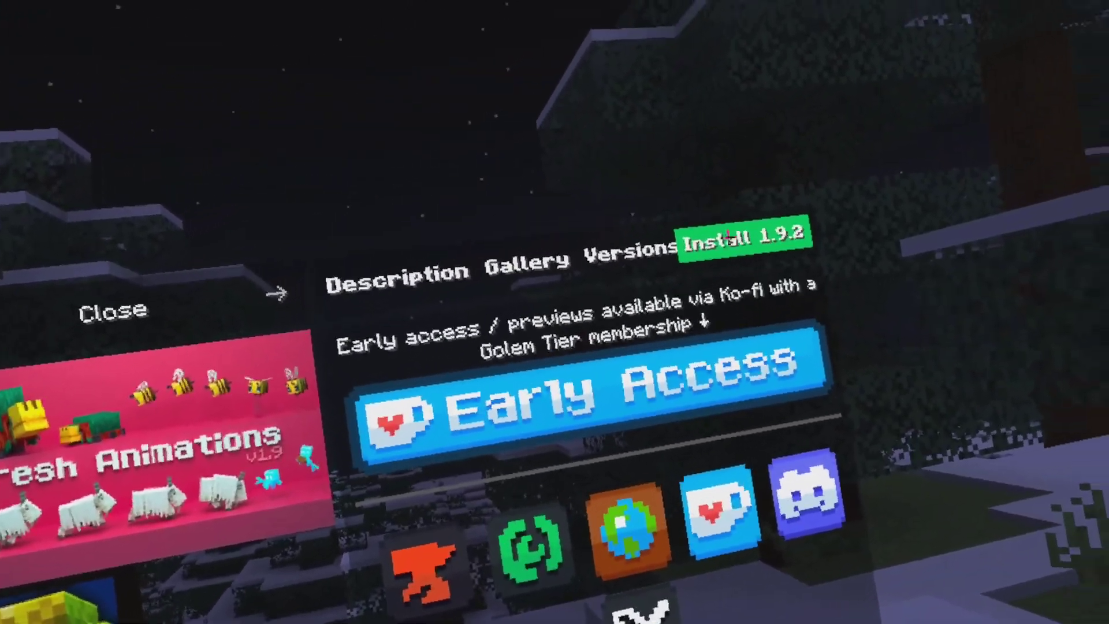
left_click(729, 237)
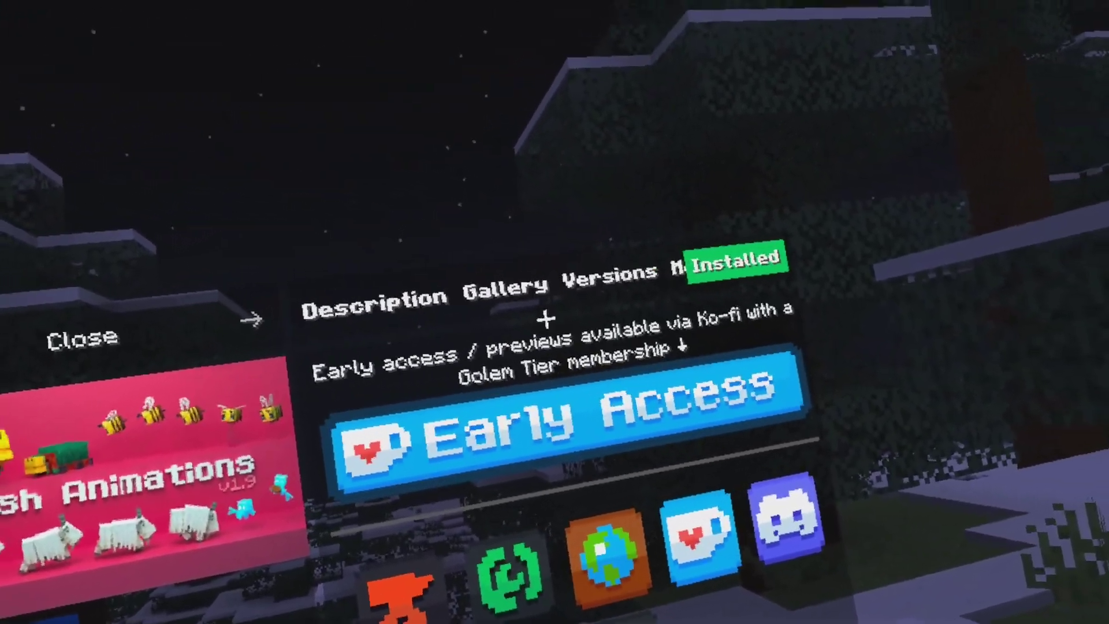
left_click(349, 366)
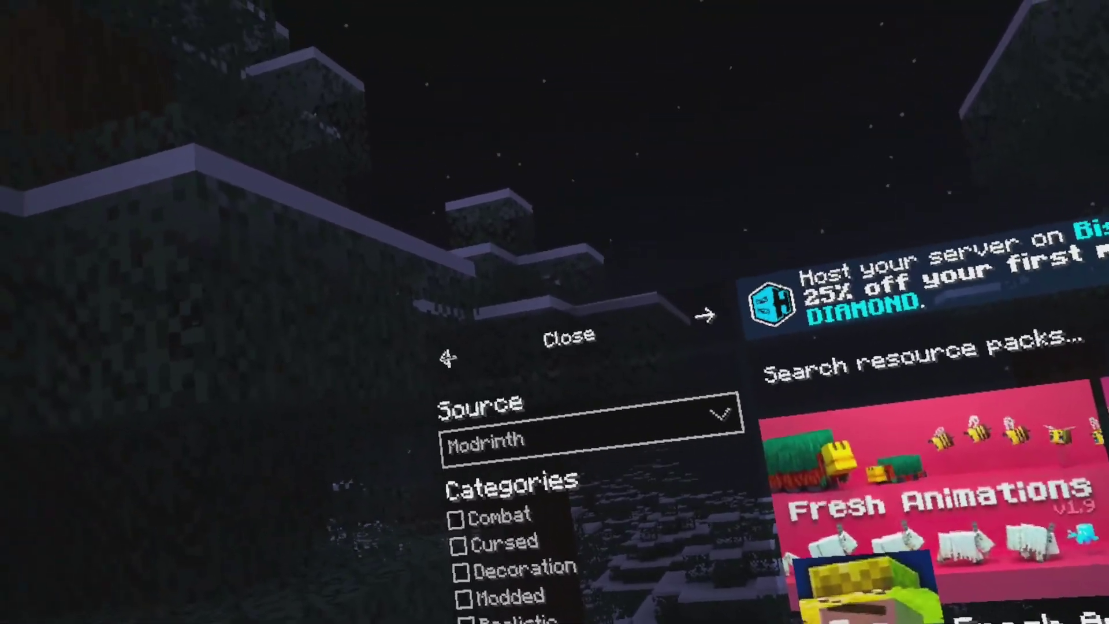
left_click(401, 321)
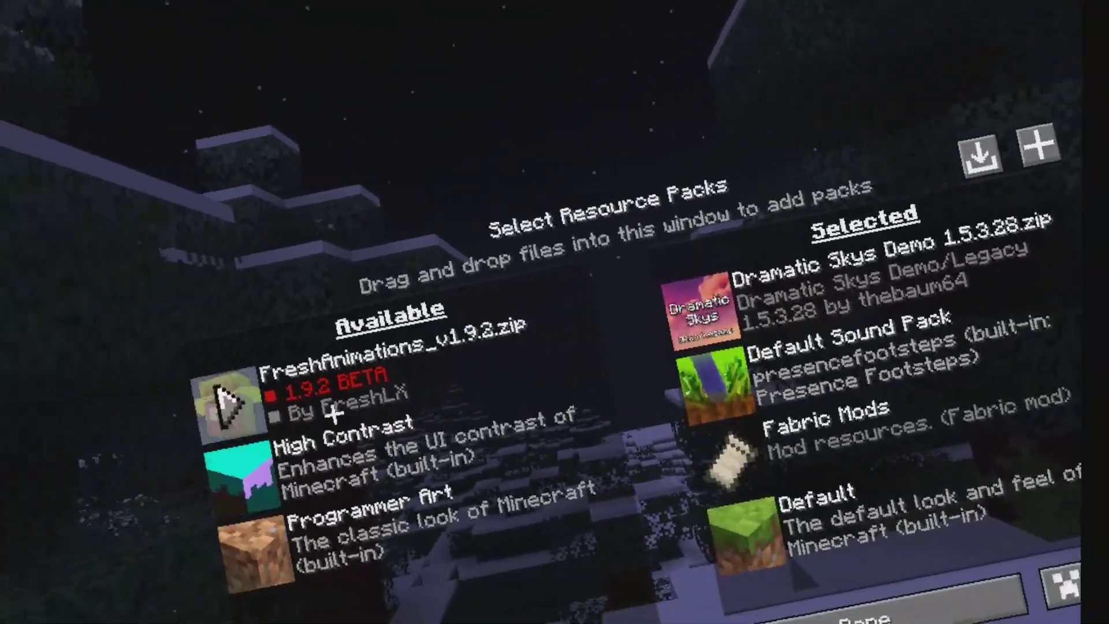
left_click(409, 384)
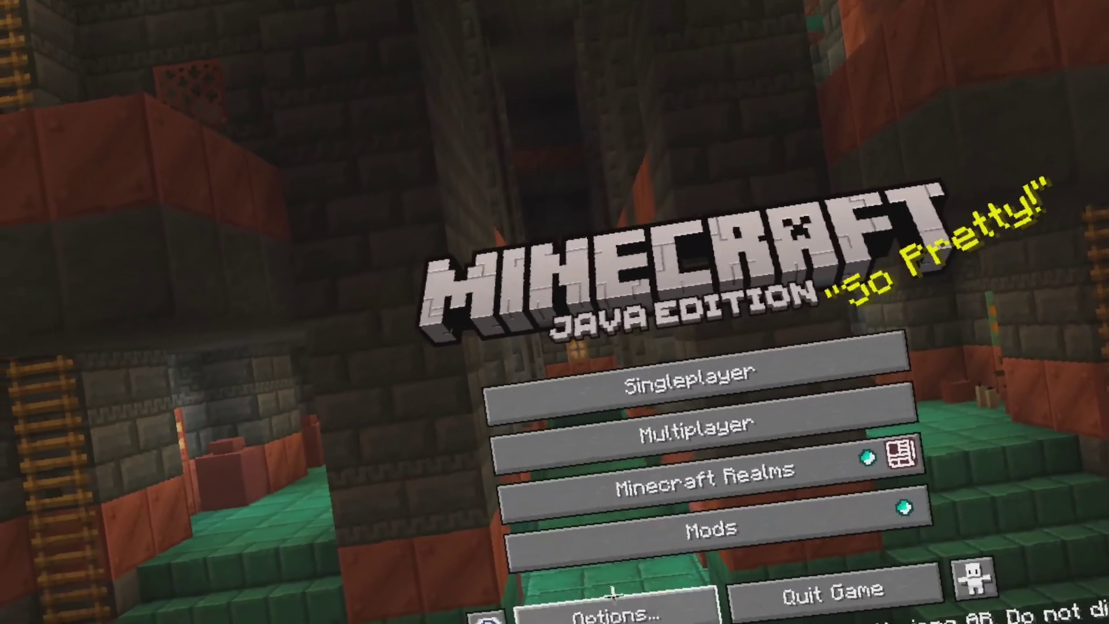
Go to Options > Video Settings > Shader Packs and open the online shader browser.
left_click(578, 618)
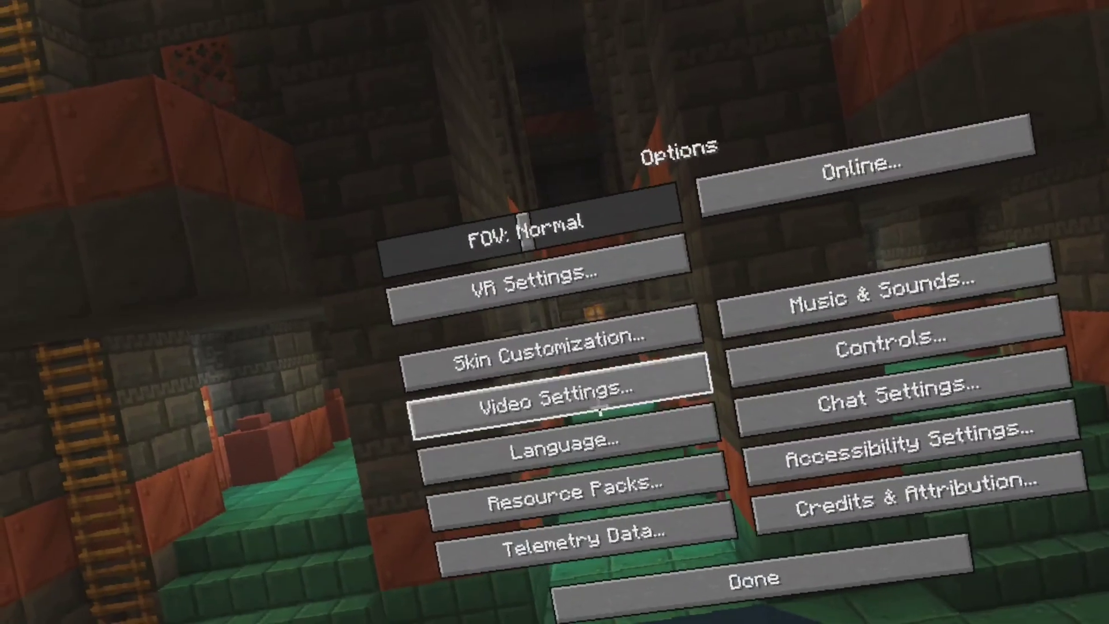
left_click(500, 468)
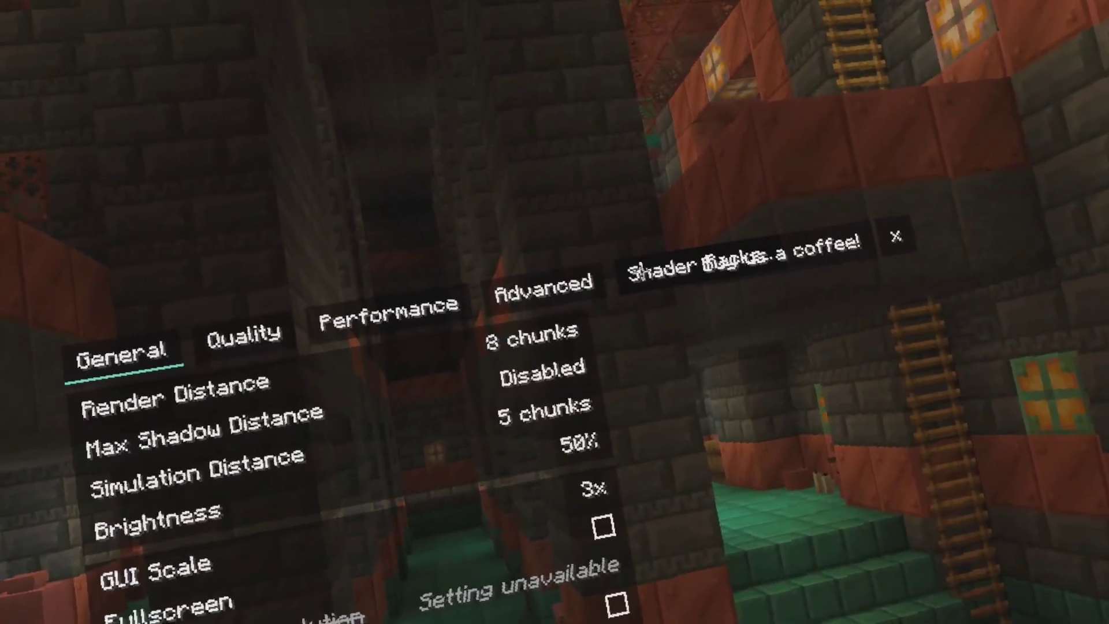
left_click(693, 264)
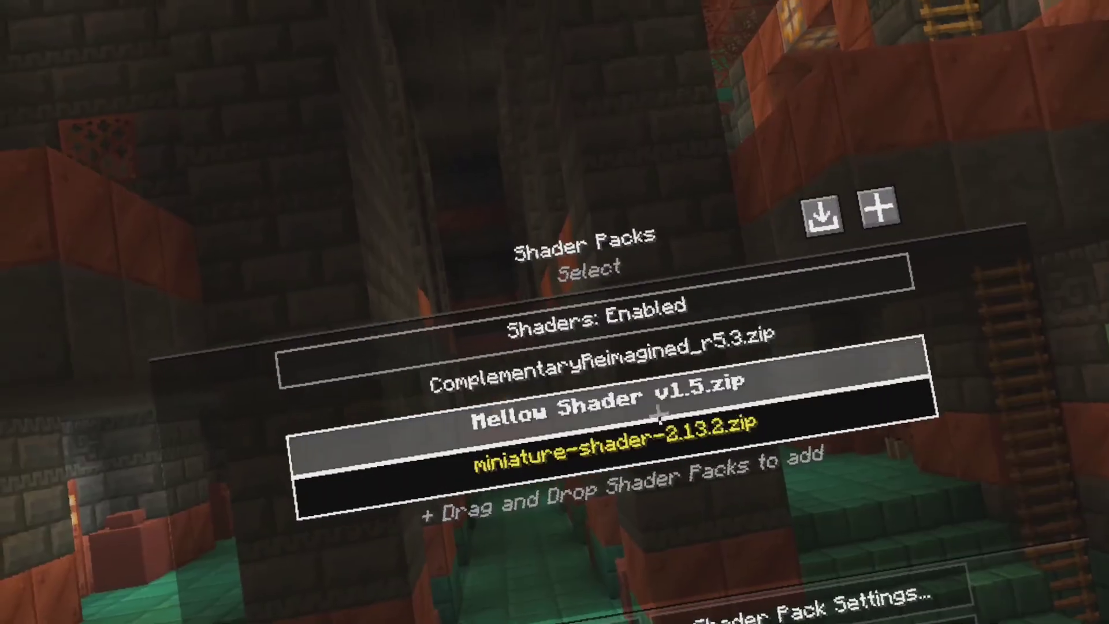
left_click(676, 310)
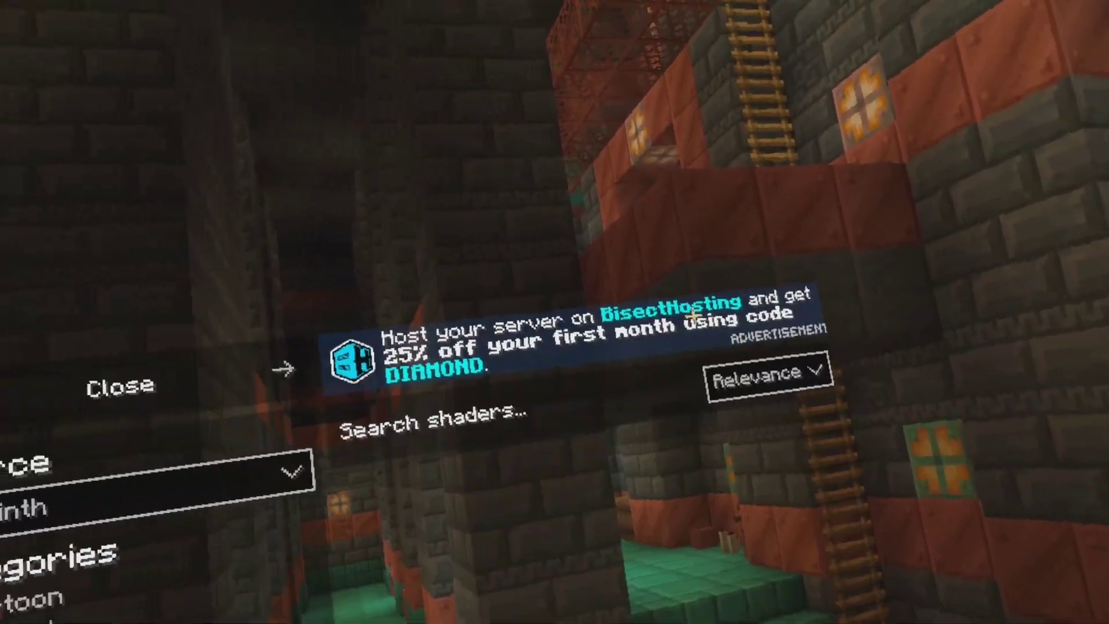
Filter the online shader list to Potato performance impact.
scroll(577, 382, "down", 5)
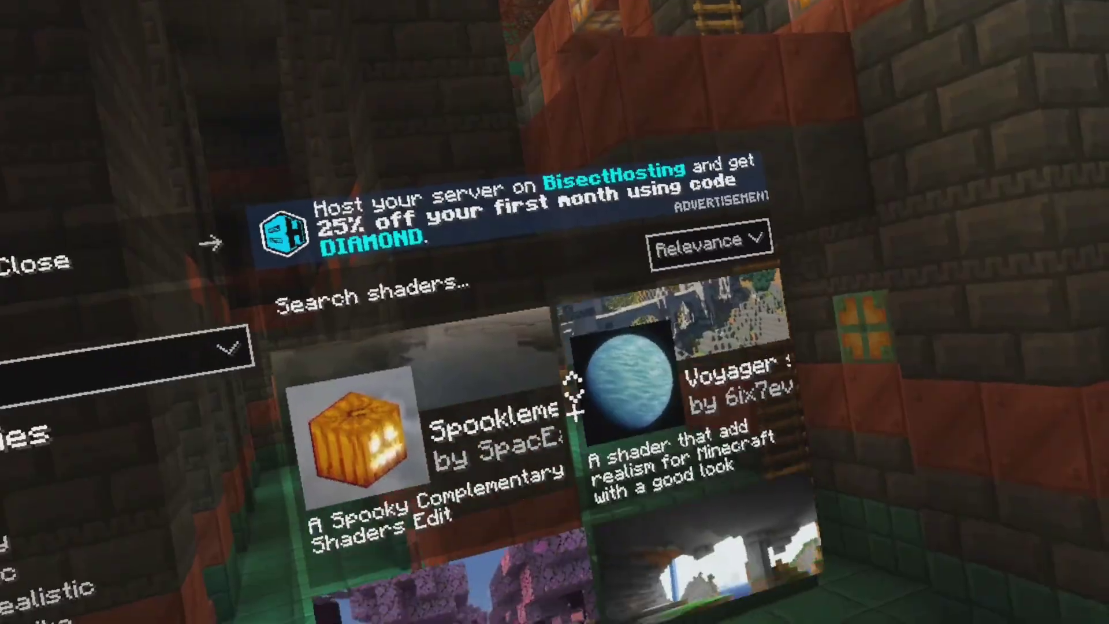
scroll(574, 396, "down", 6)
scroll(636, 433, "down", 6)
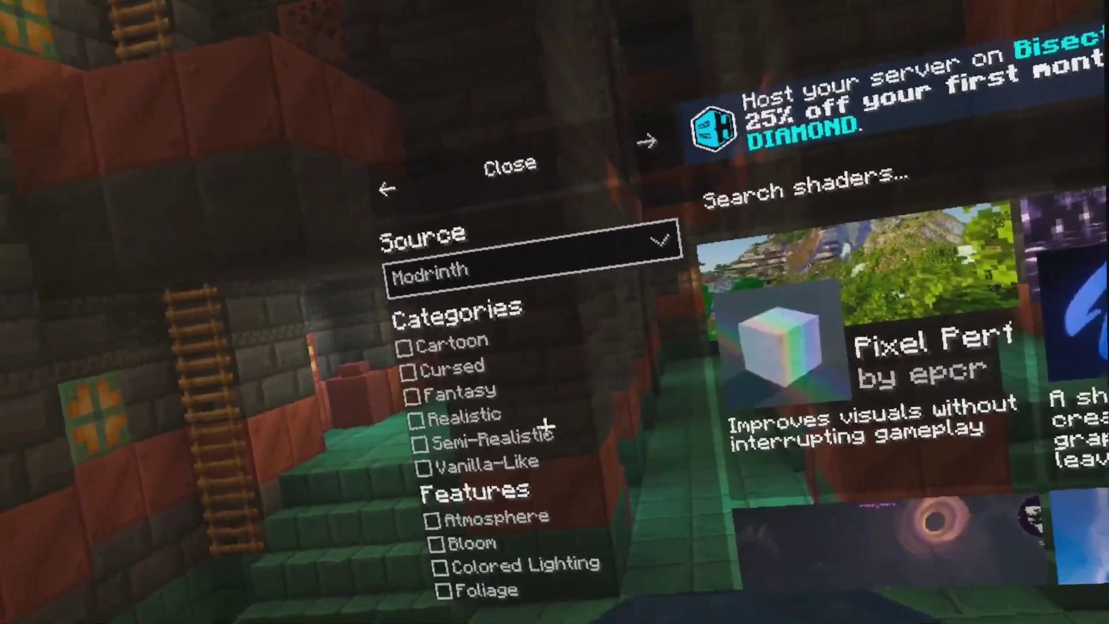
scroll(542, 426, "down", 6)
left_click(522, 471)
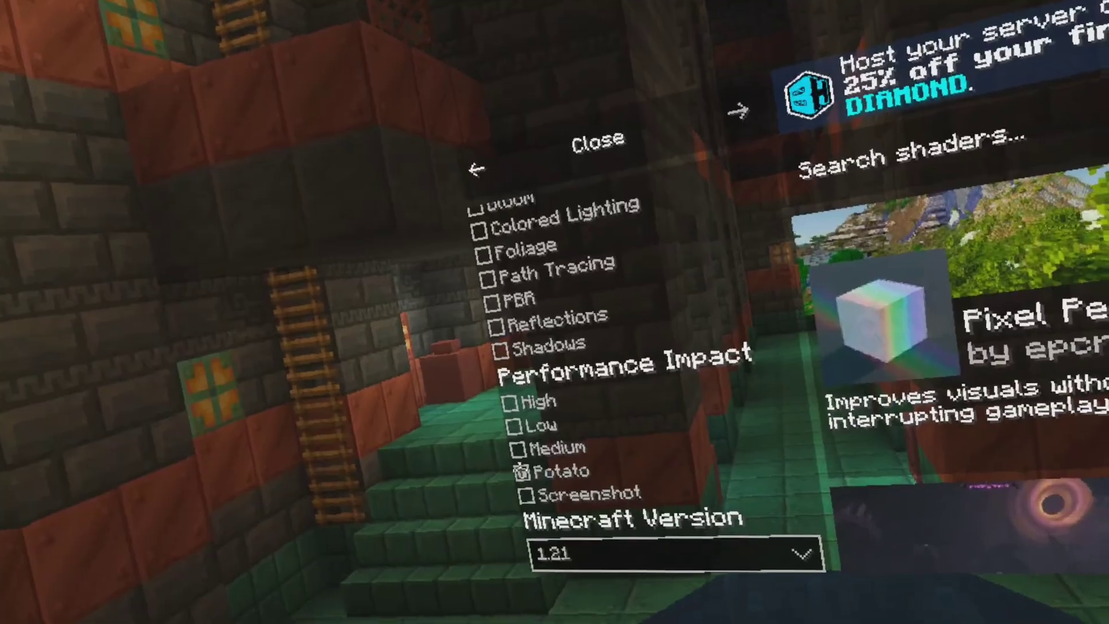
Install MakeUp - Ultra Fast 9.0a and return to the shader pack list.
scroll(700, 422, "down", 3)
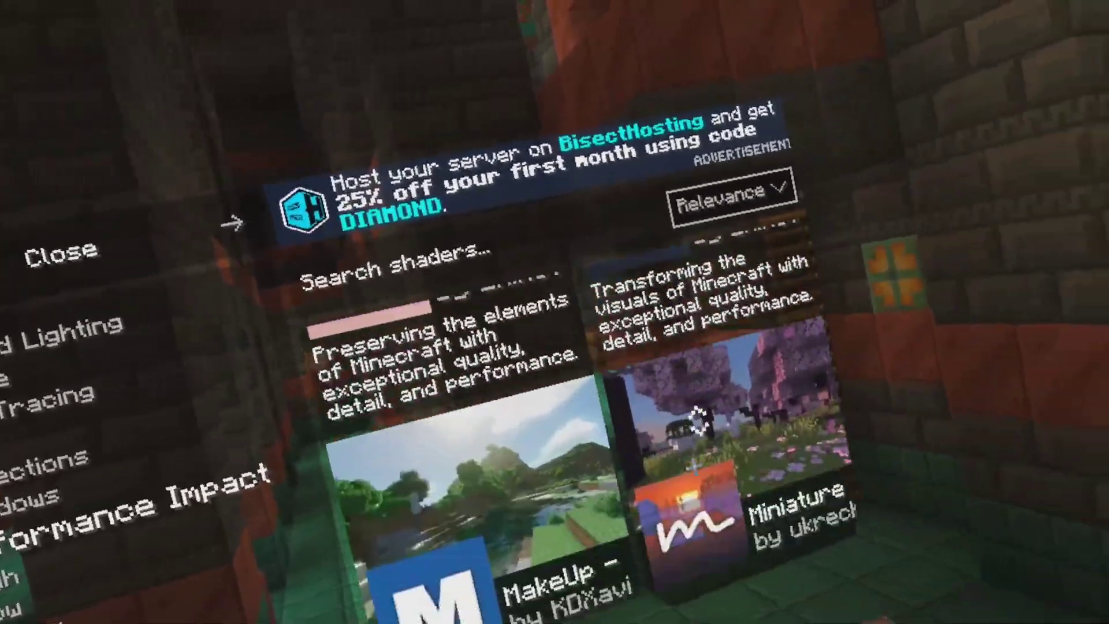
scroll(699, 422, "down", 4)
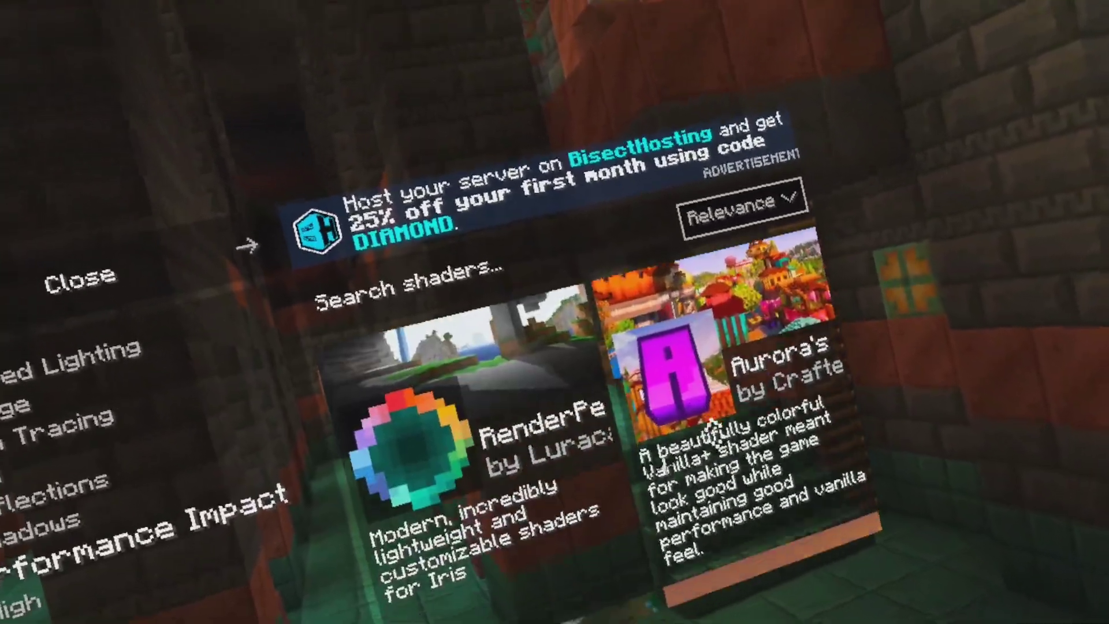
scroll(713, 431, "down", 6)
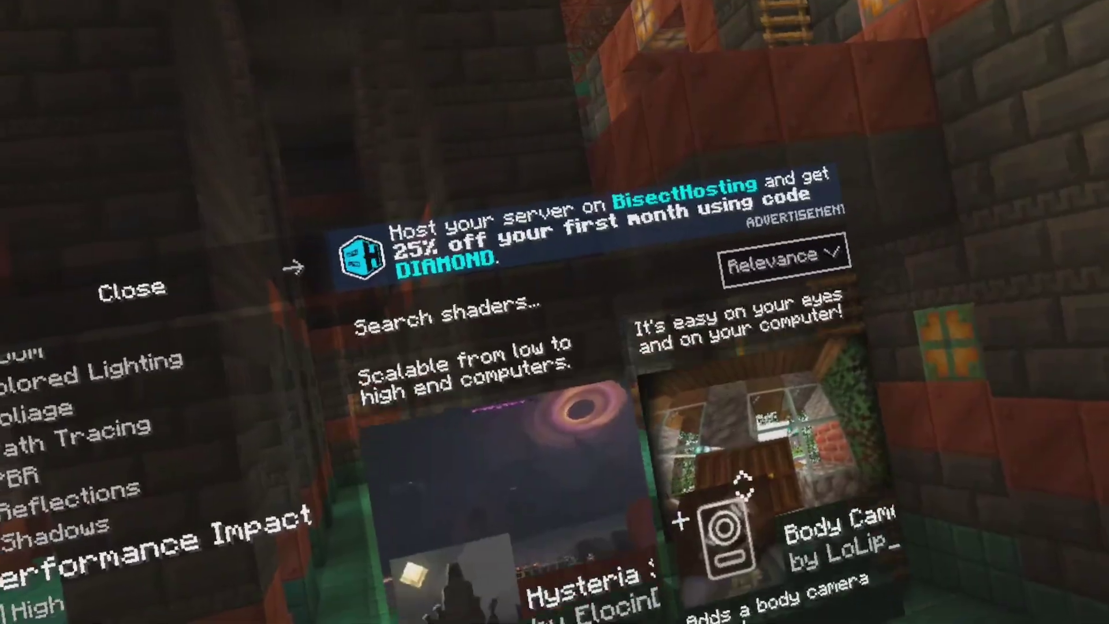
scroll(744, 485, "up", 5)
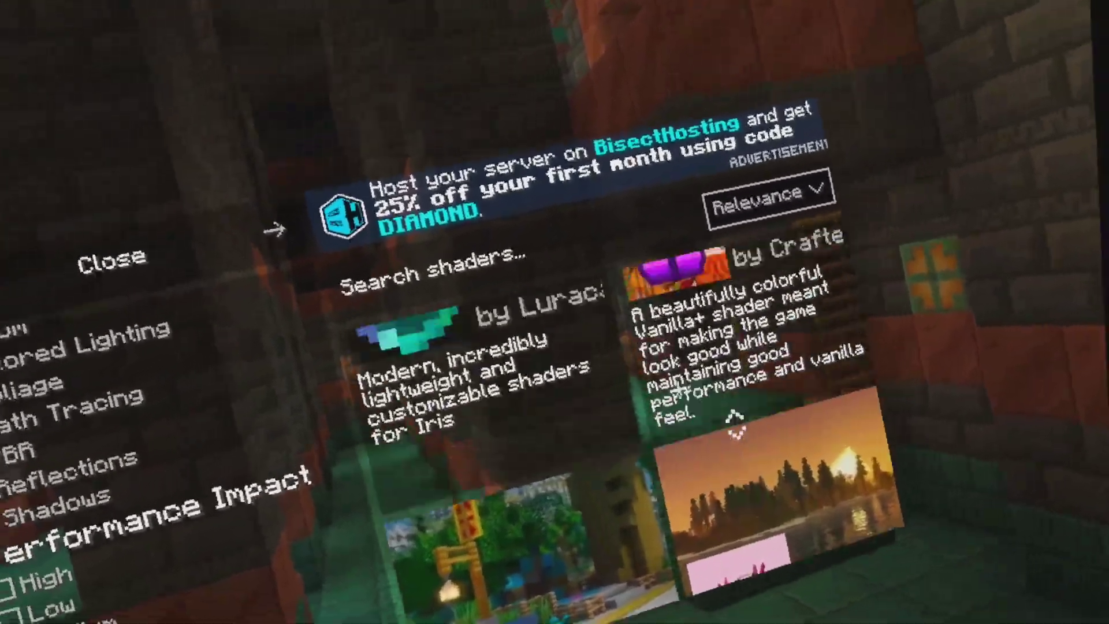
scroll(730, 426, "up", 4)
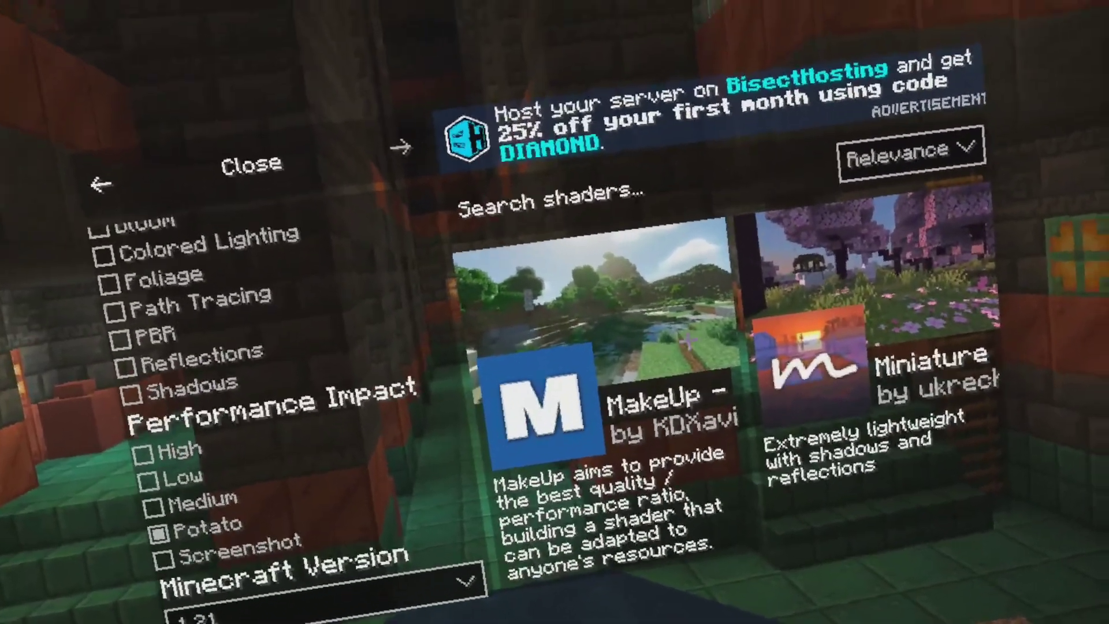
left_click(686, 351)
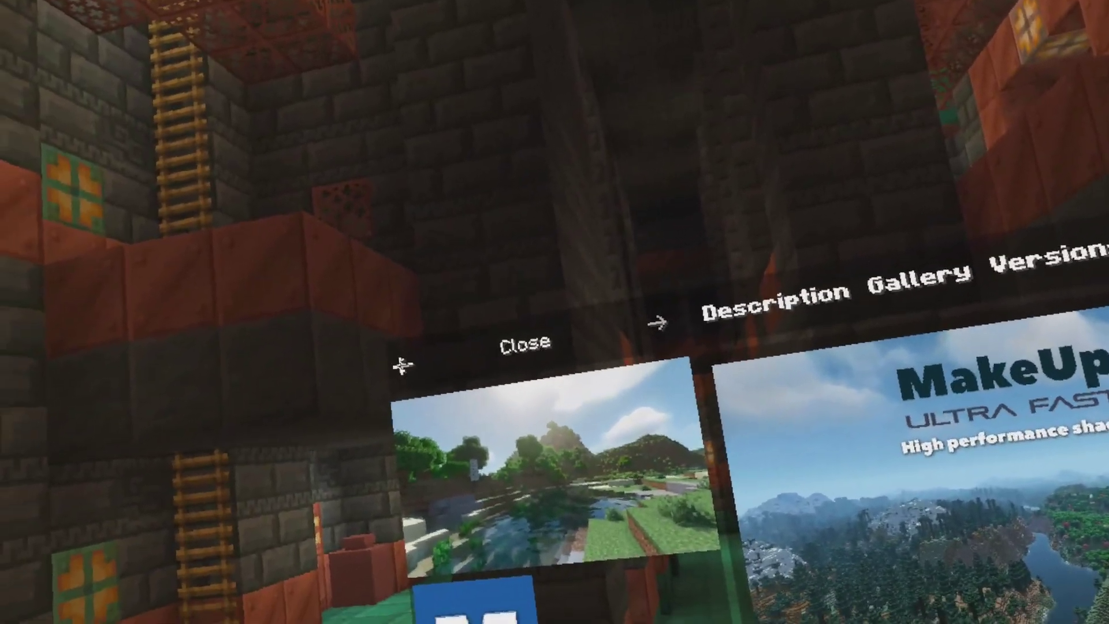
left_click(403, 364)
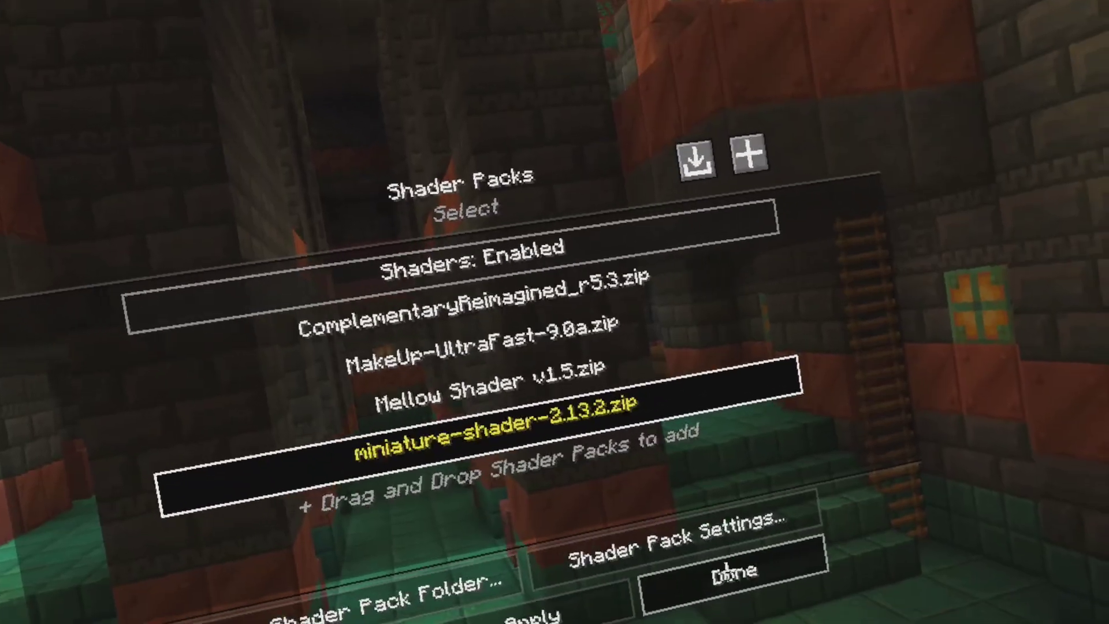
Close the shader pack settings and escape back to the title screen.
left_click(729, 571)
key("Escape")
key("Escape")
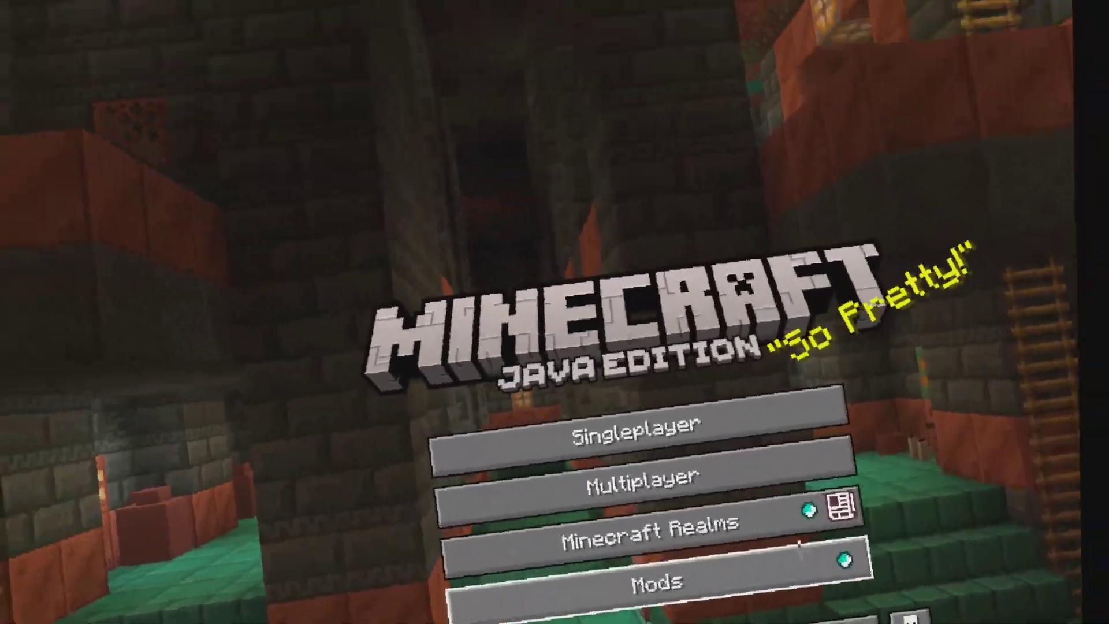